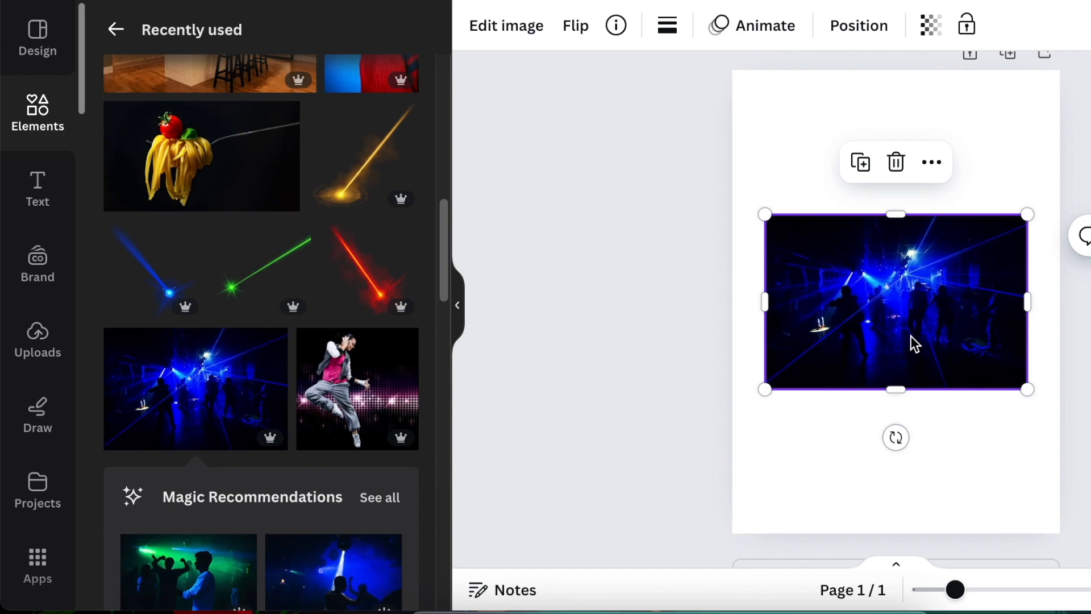
- Set the blue nightclub laser photo as the page background
left_click(616, 25)
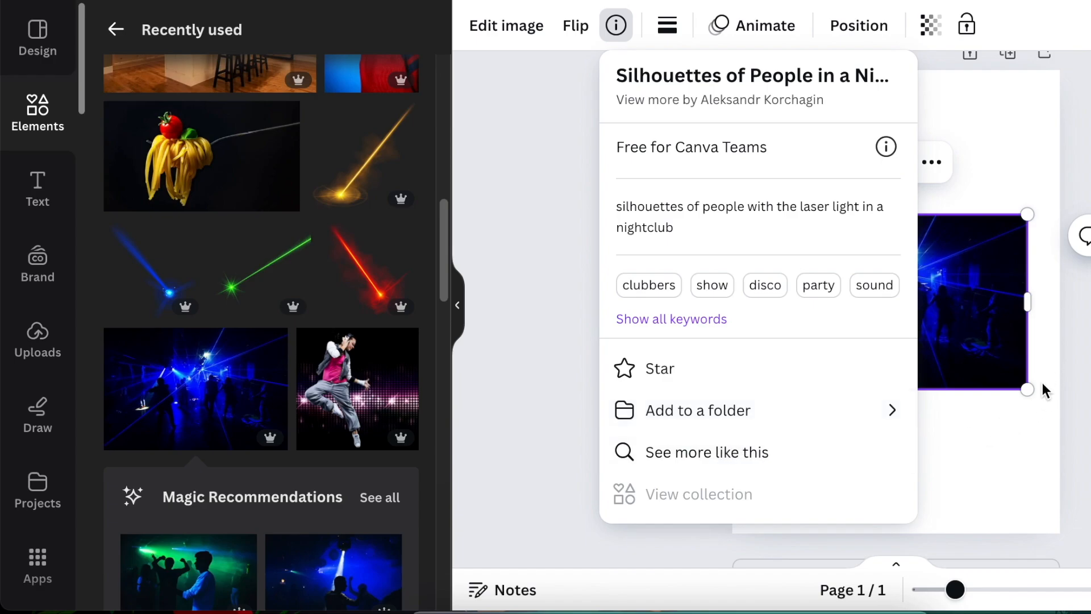
left_click(1004, 449)
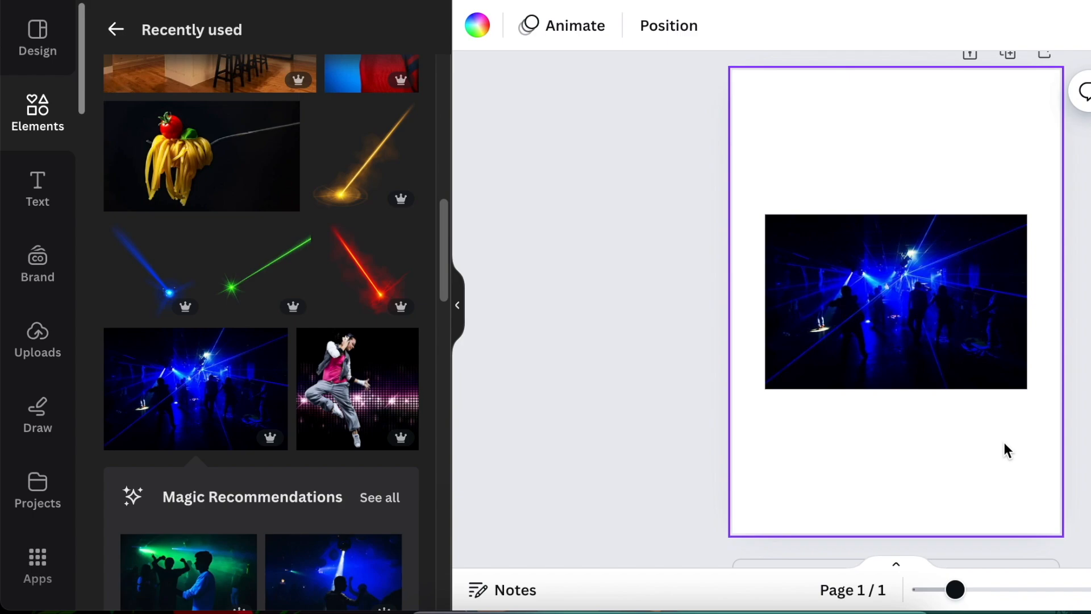
left_click(870, 307)
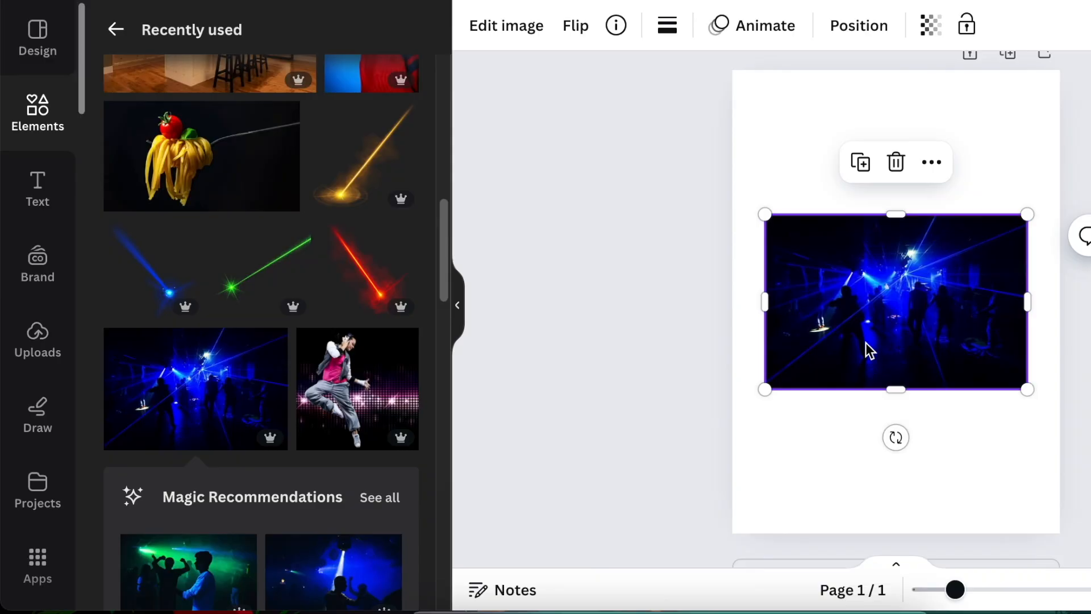
right_click(940, 333)
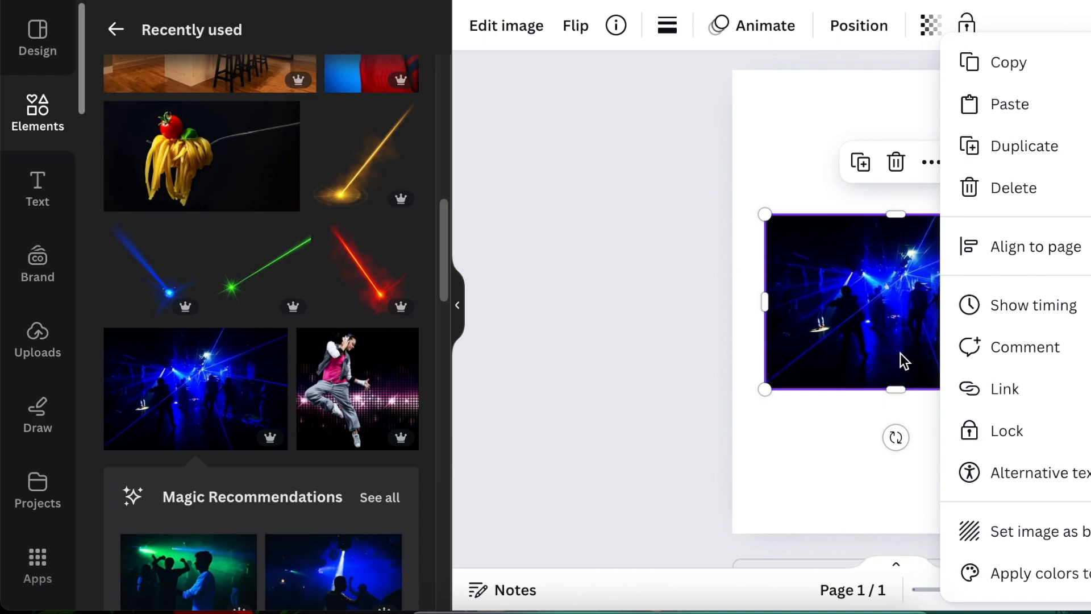
left_click(1030, 540)
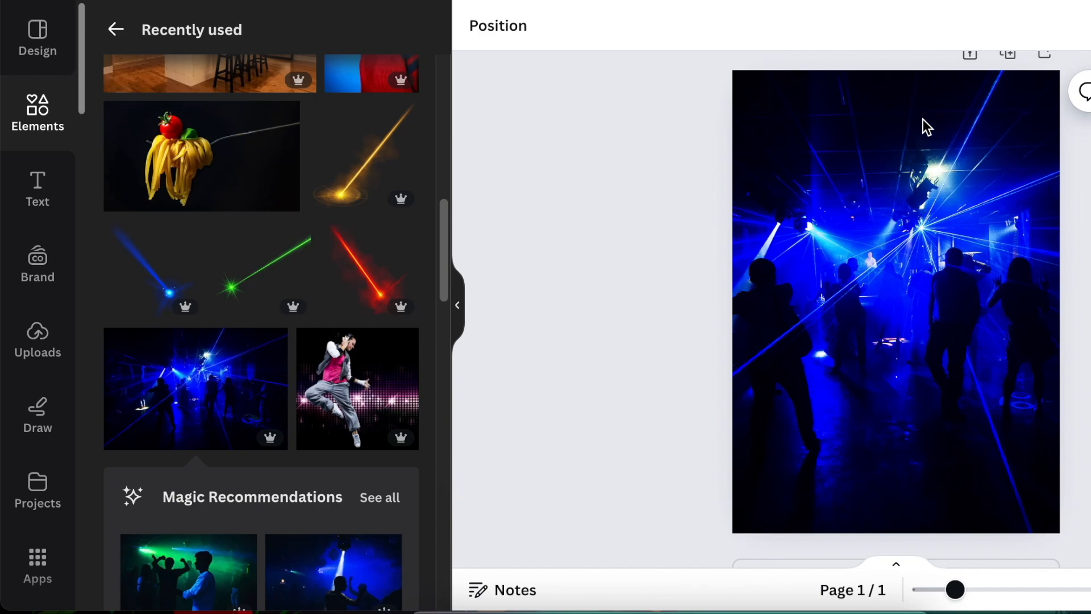
- Open the full filter collection for editing the background photo
left_click(860, 125)
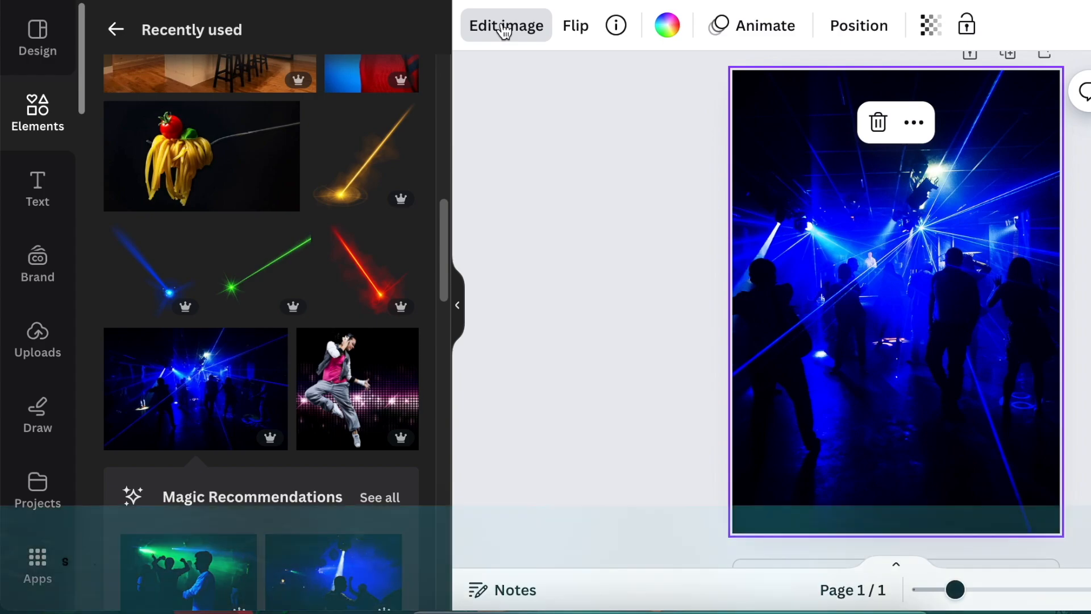
left_click(503, 30)
left_click_drag(442, 151, 420, 271)
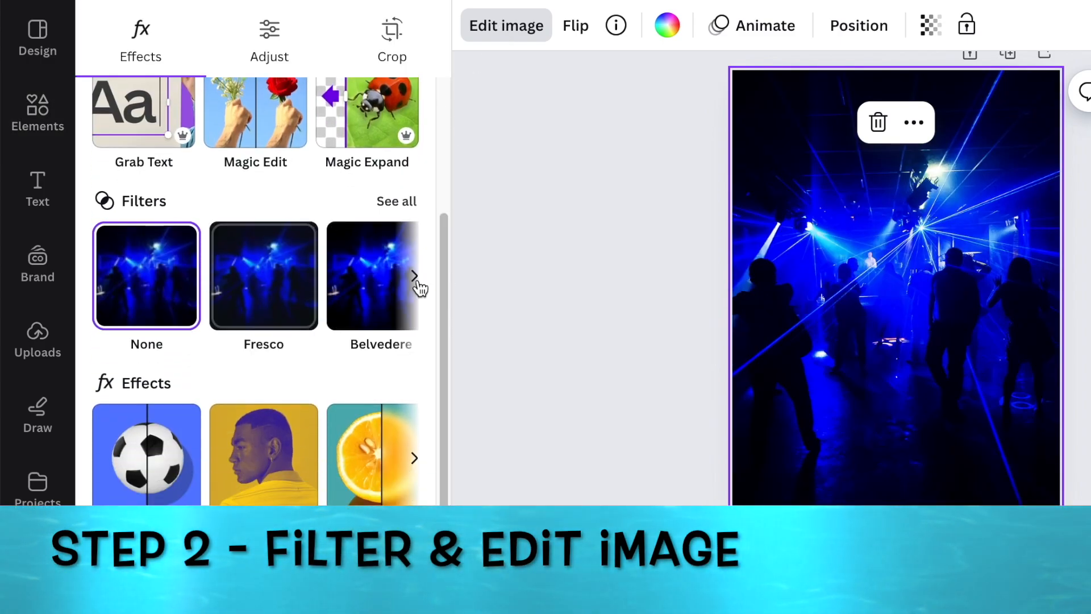
left_click(400, 204)
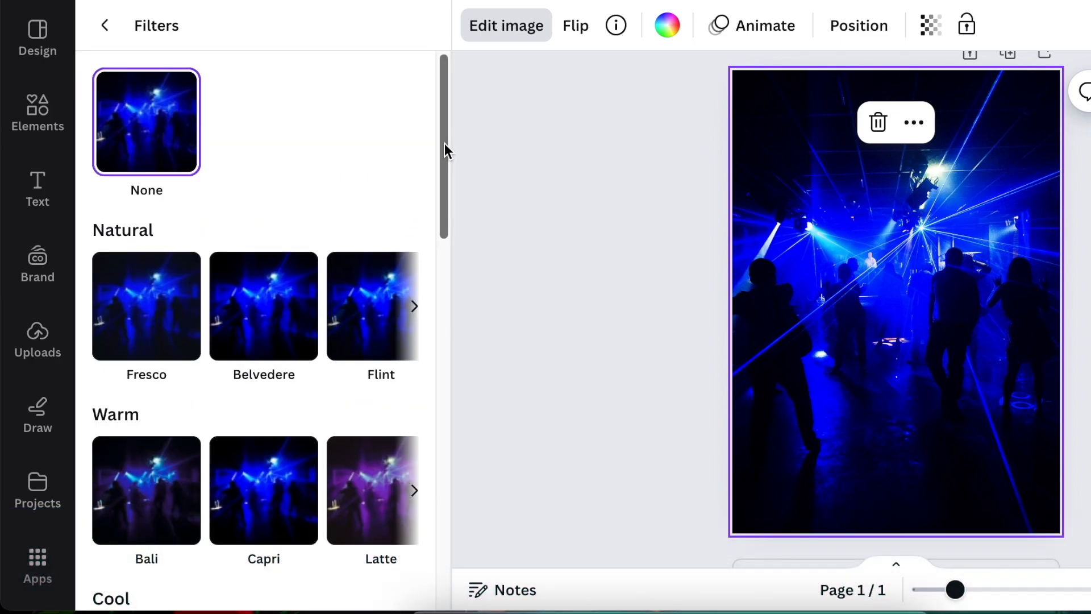
- Try the Aura filter from the Soft group on the background photo
scroll(230, 401, "down", 6)
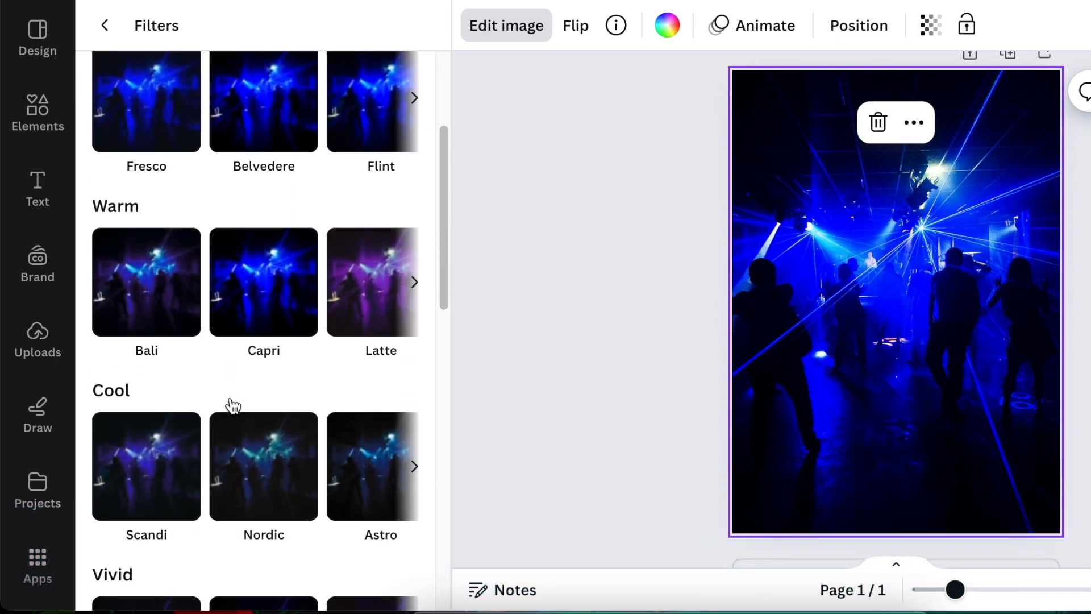
scroll(233, 404, "down", 3)
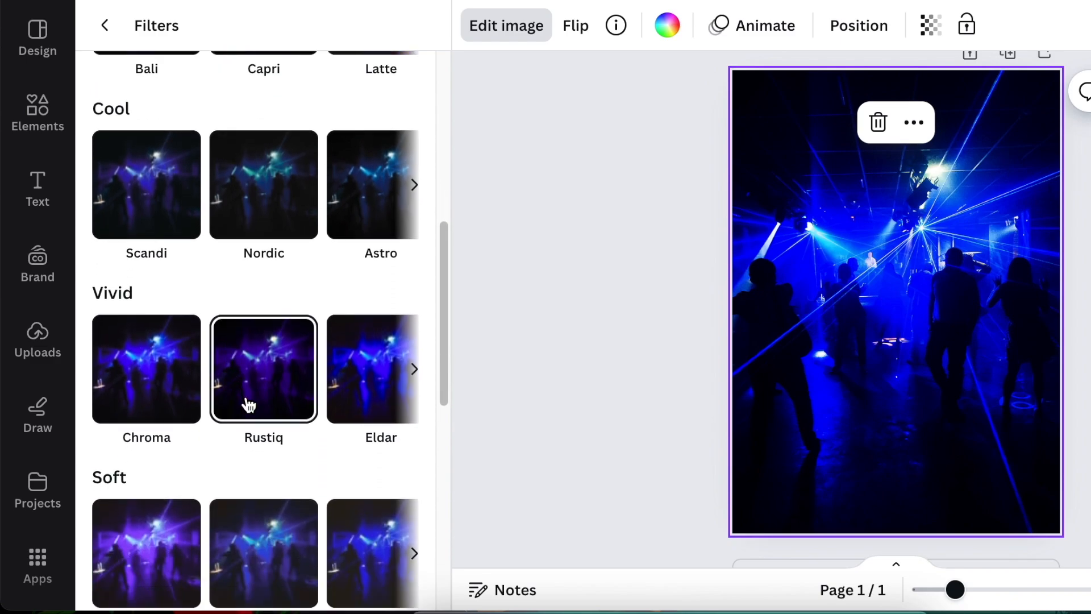
scroll(248, 403, "down", 5)
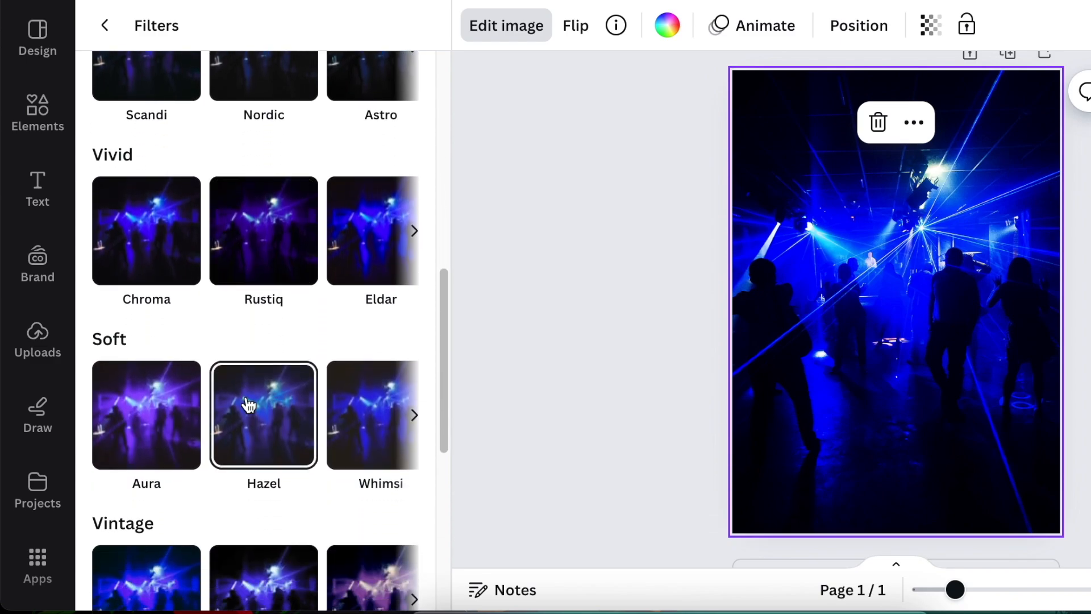
left_click(145, 273)
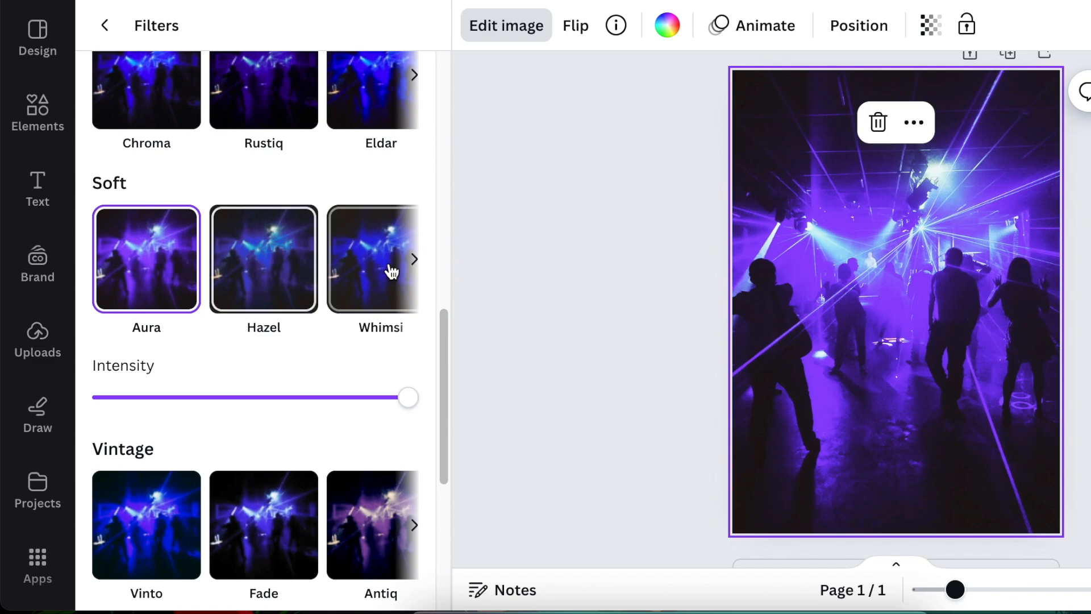
- Browse the remaining Soft filters and try the Classic filter from the Mono group on the background
left_click(414, 260)
left_click(414, 262)
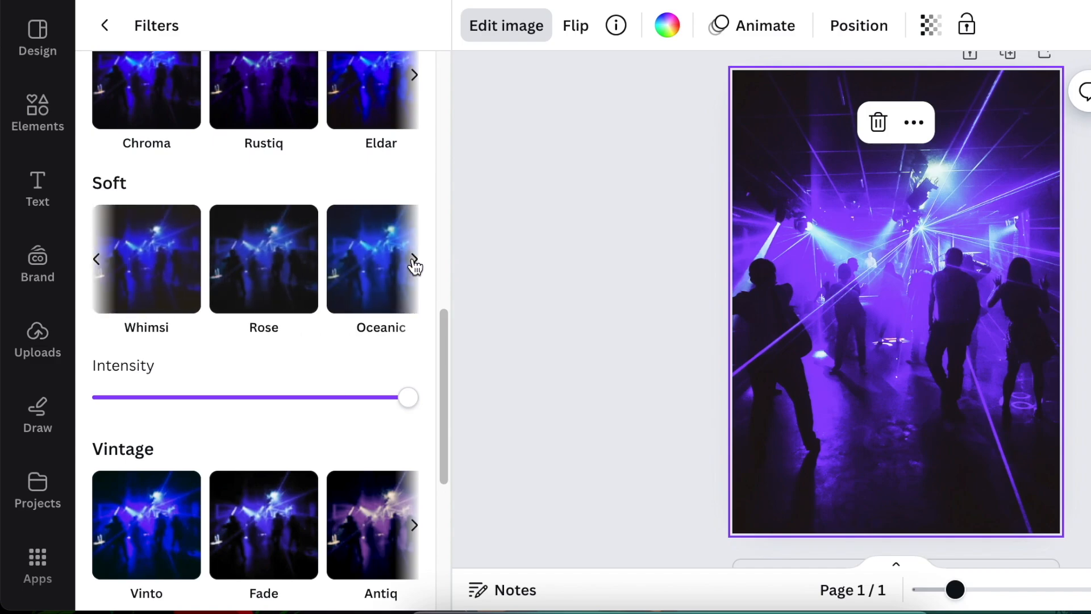
left_click(414, 265)
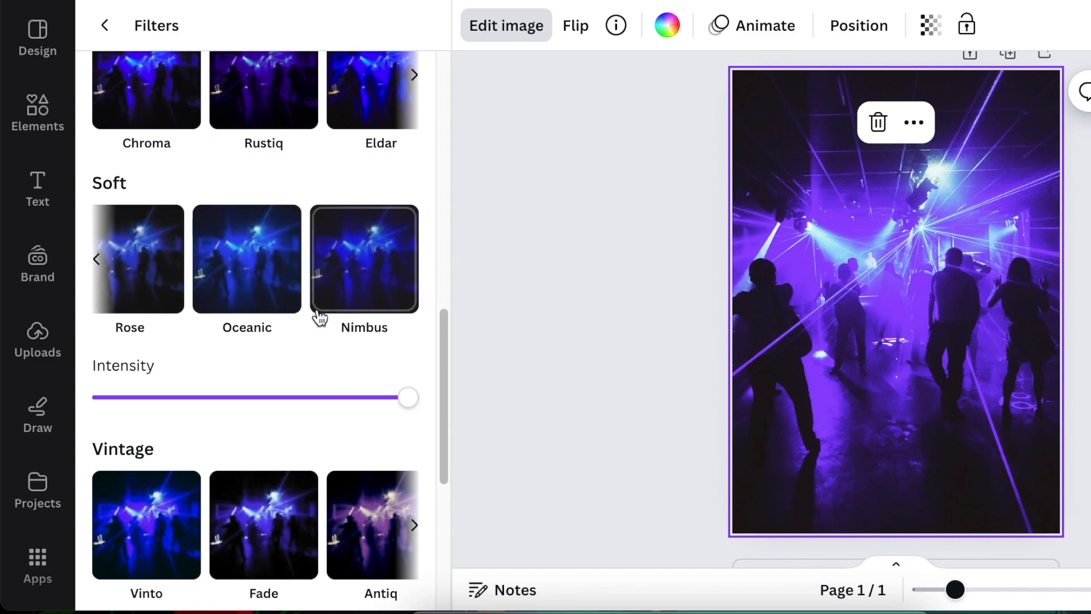
left_click_drag(443, 357, 448, 452)
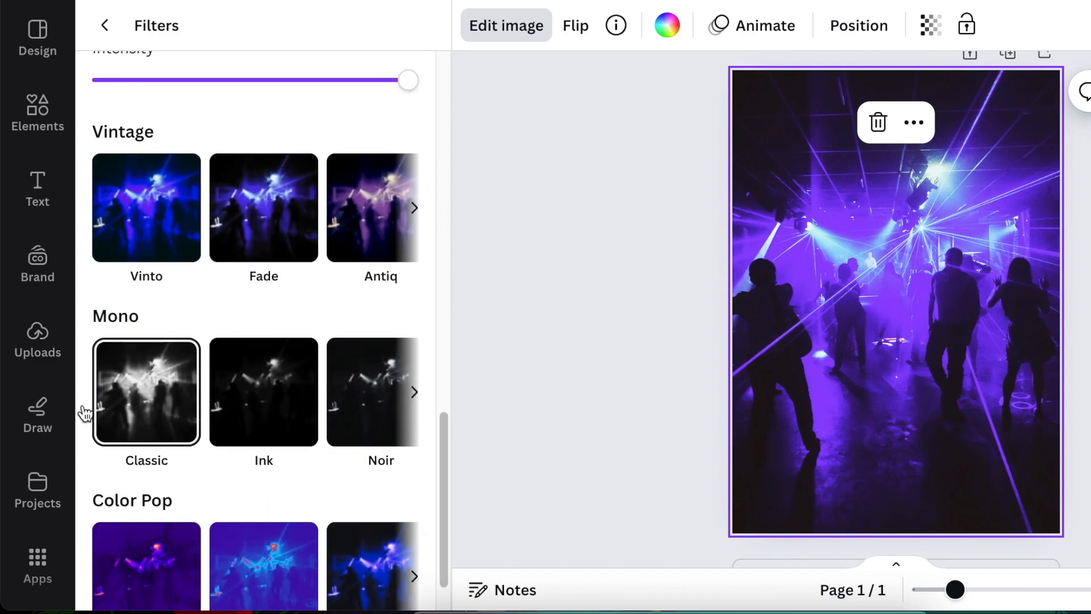
left_click(148, 406)
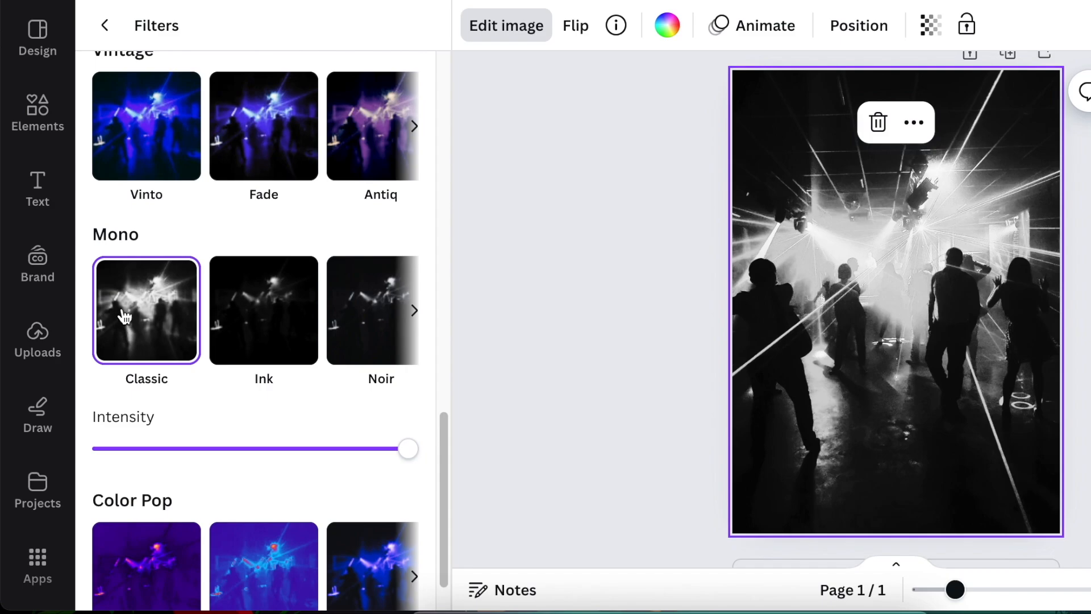
- Try the Heatwave filter from the Color Pop group and look through the other Color Pop filters
scroll(221, 419, "down", 1)
scroll(221, 426, "down", 2)
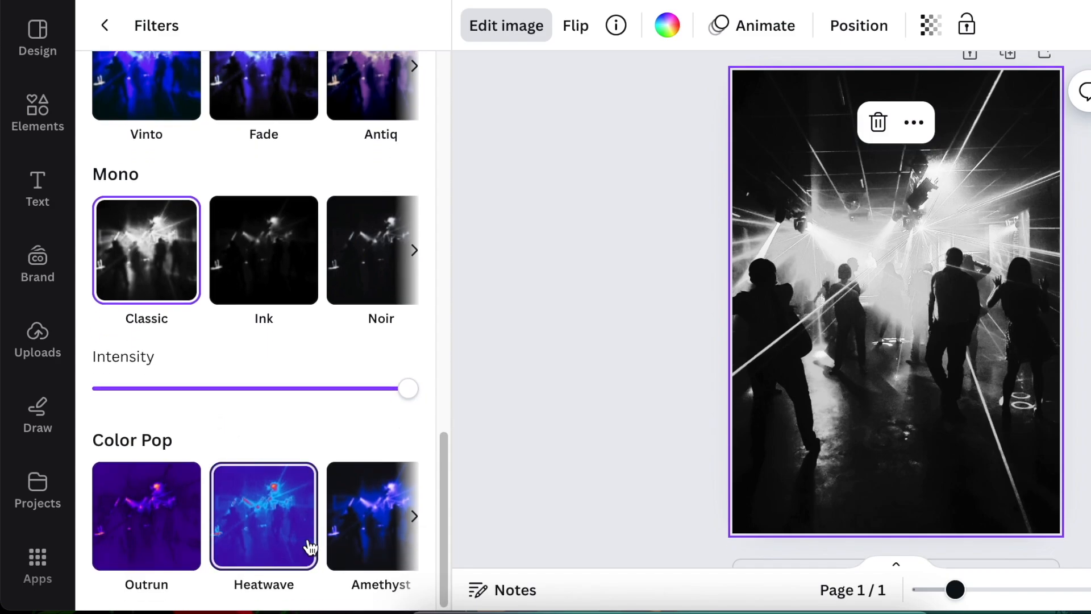
left_click(264, 537)
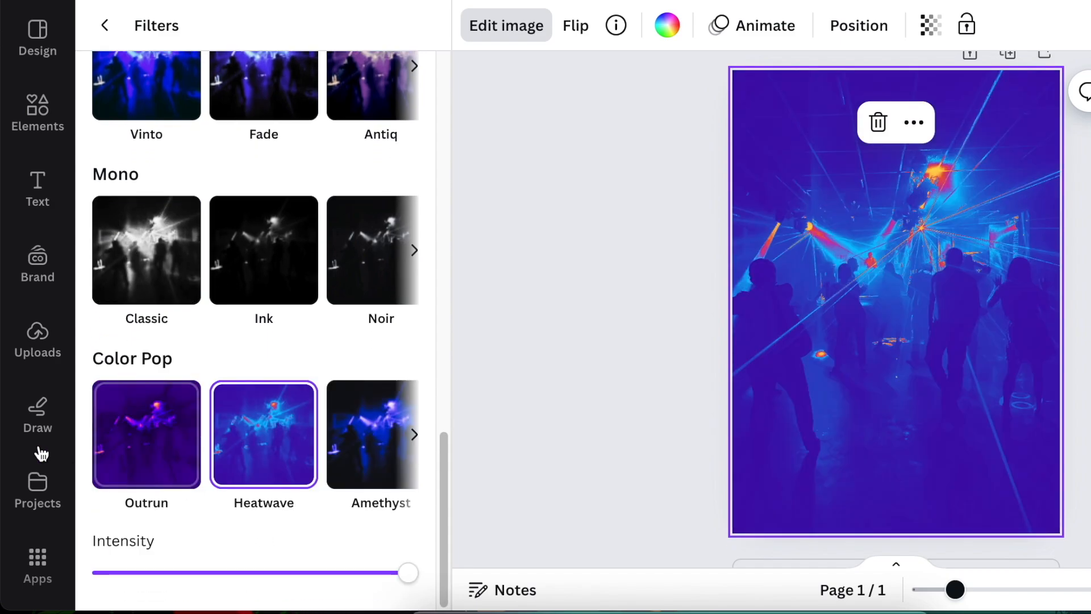
left_click(415, 436)
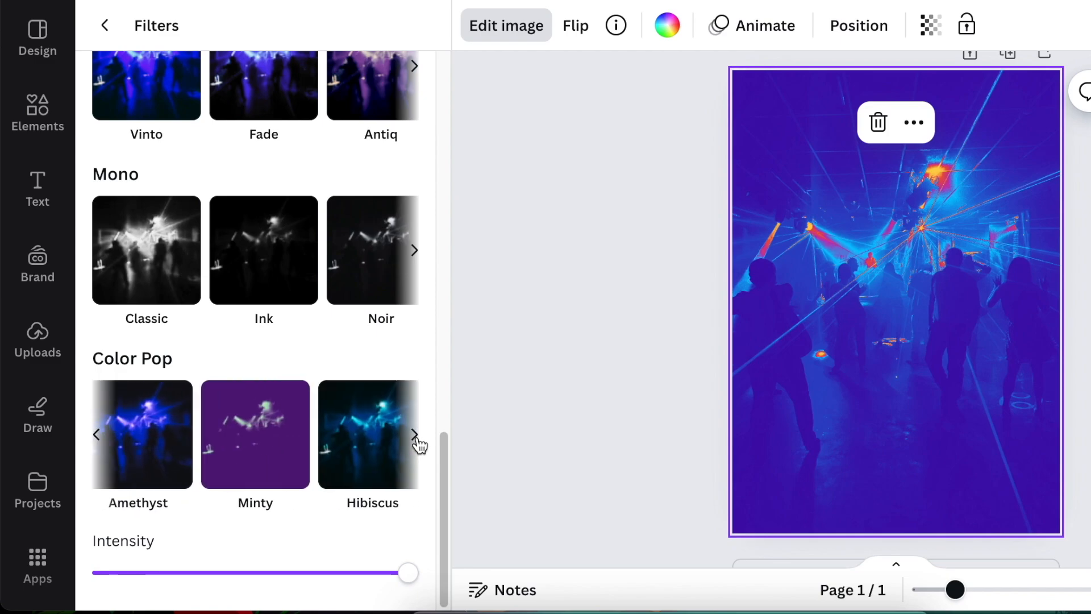
- Try the Bronz filter from the Warm group and the Nostalg filter from the Vintage group on the background
scroll(244, 415, "up", 10)
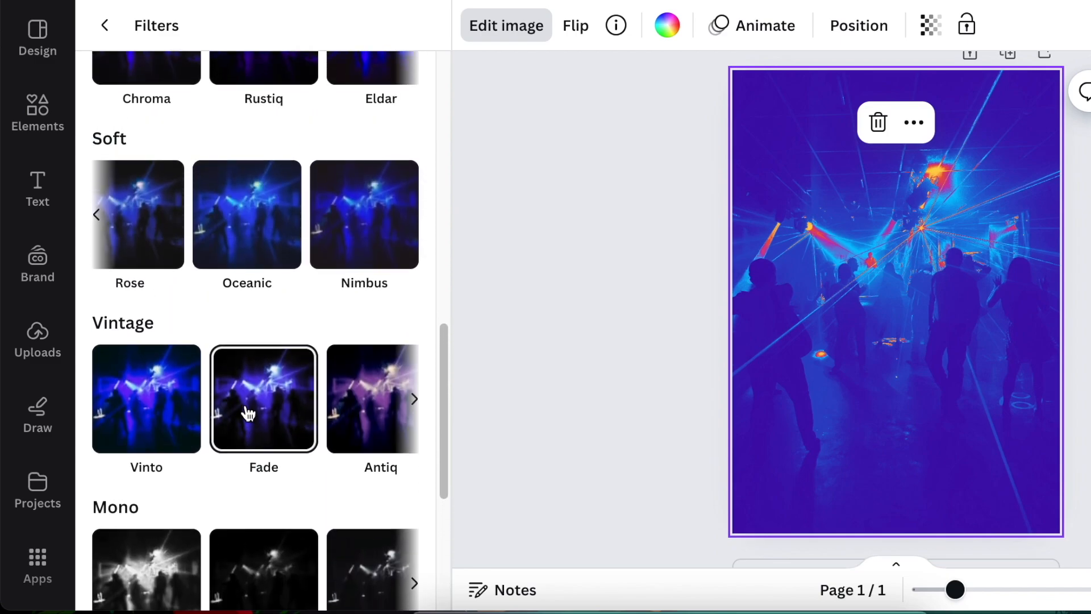
scroll(245, 415, "up", 7)
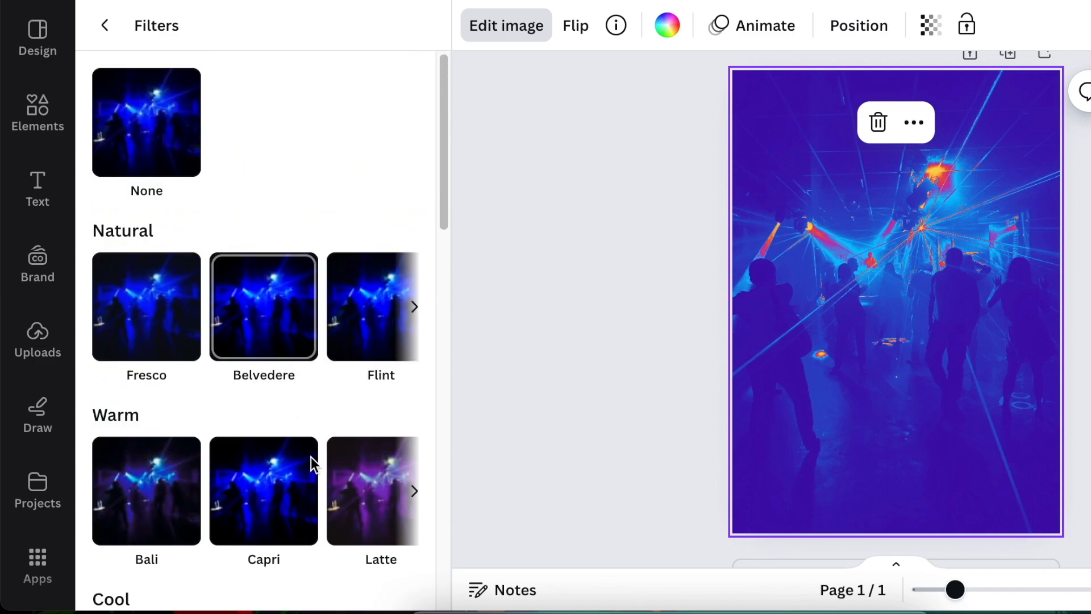
scroll(318, 452, "down", 3)
left_click(414, 335)
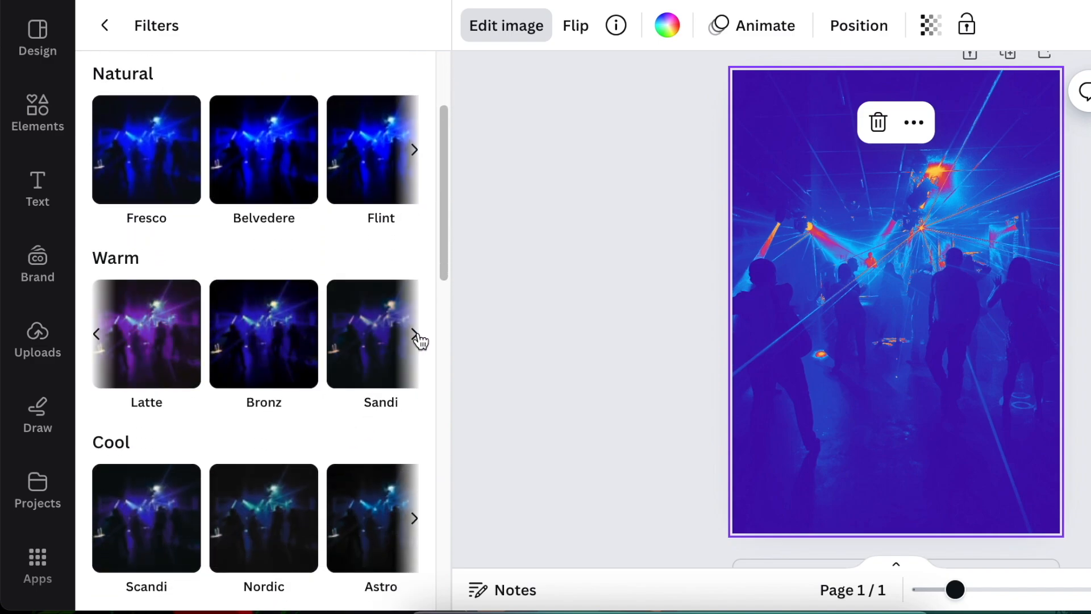
left_click(299, 340)
scroll(295, 432, "down", 8)
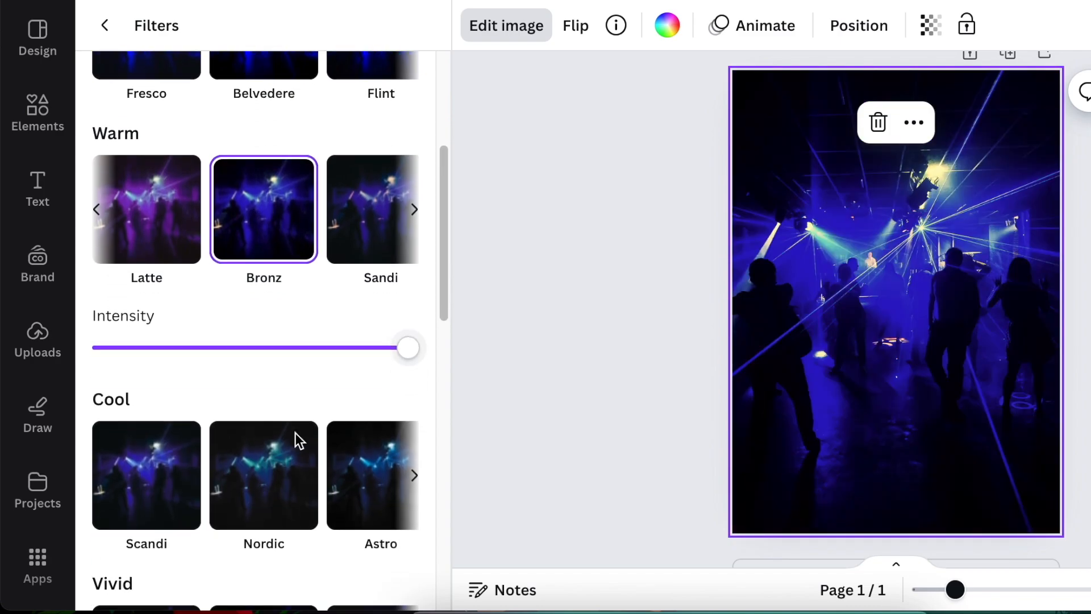
scroll(295, 446, "down", 3)
scroll(293, 446, "up", 1)
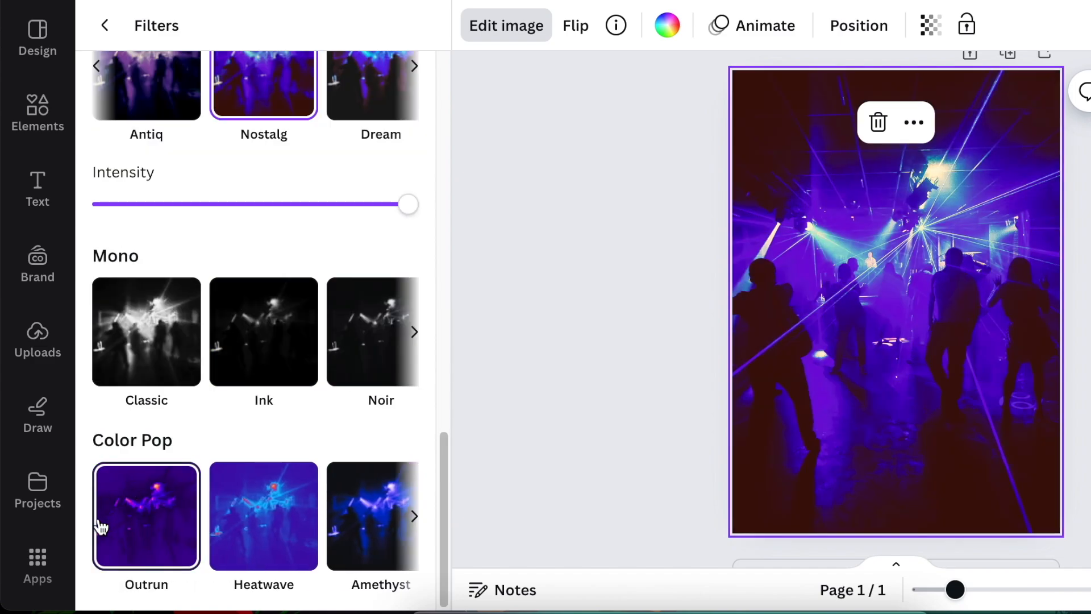
- Apply the Heatwave filter from the Color Pop group to the background and return to the main image effects
left_click(269, 525)
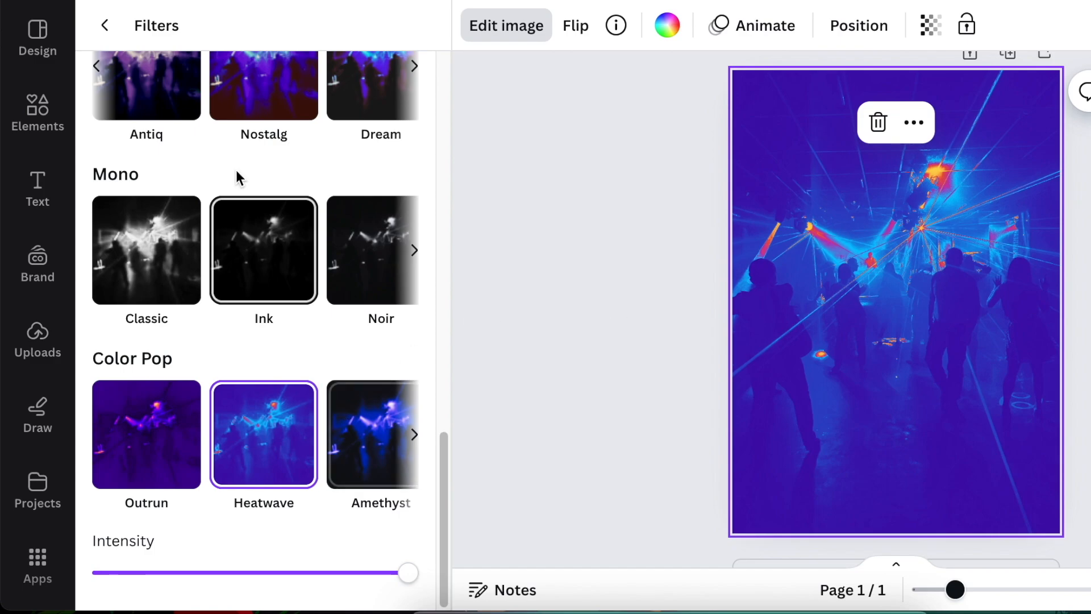
scroll(222, 365, "up", 10)
scroll(209, 357, "up", 6)
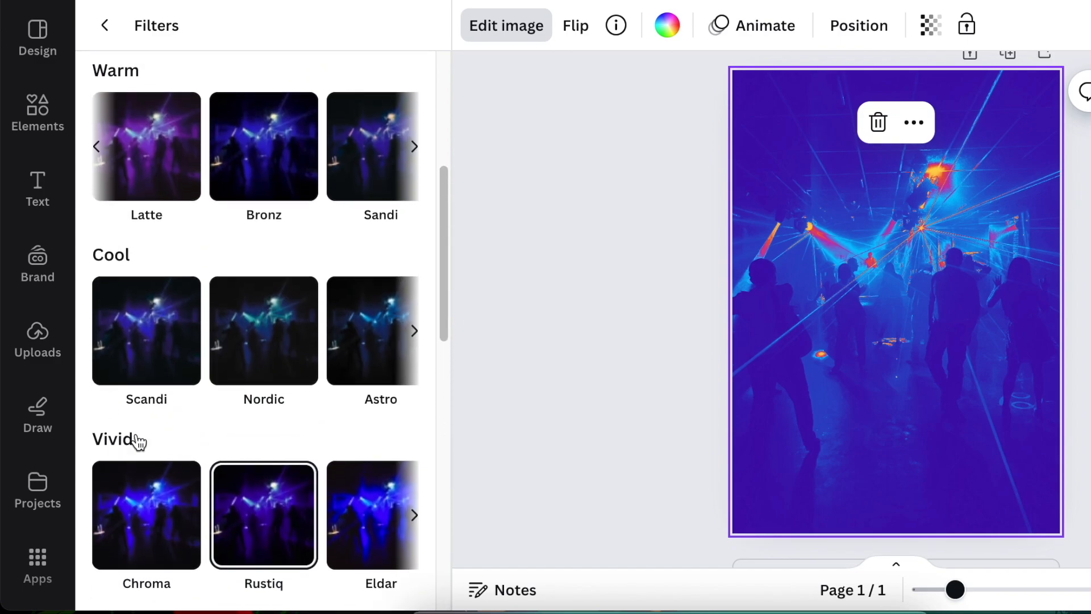
left_click(106, 25)
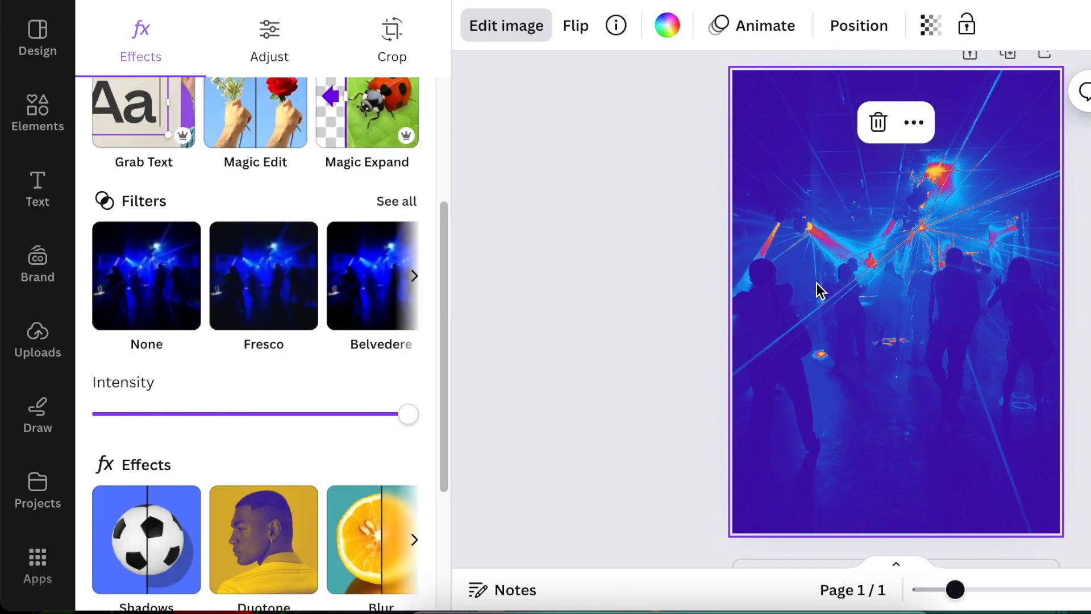
- Open the background photo's adjustments and intensify its colors, keeping Vibrance at 0
left_click(271, 37)
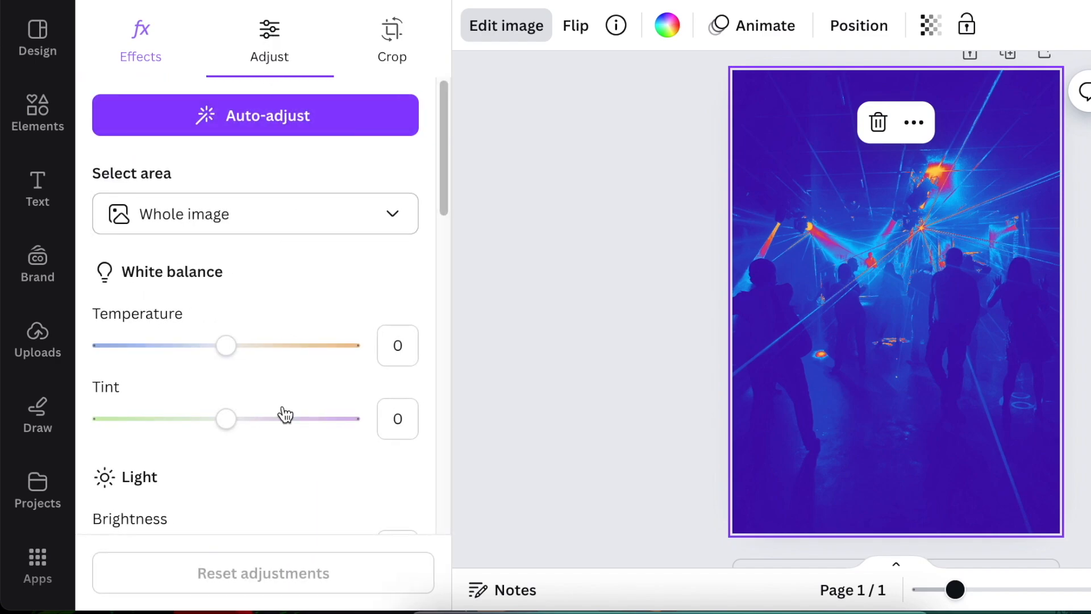
scroll(265, 431, "down", 6)
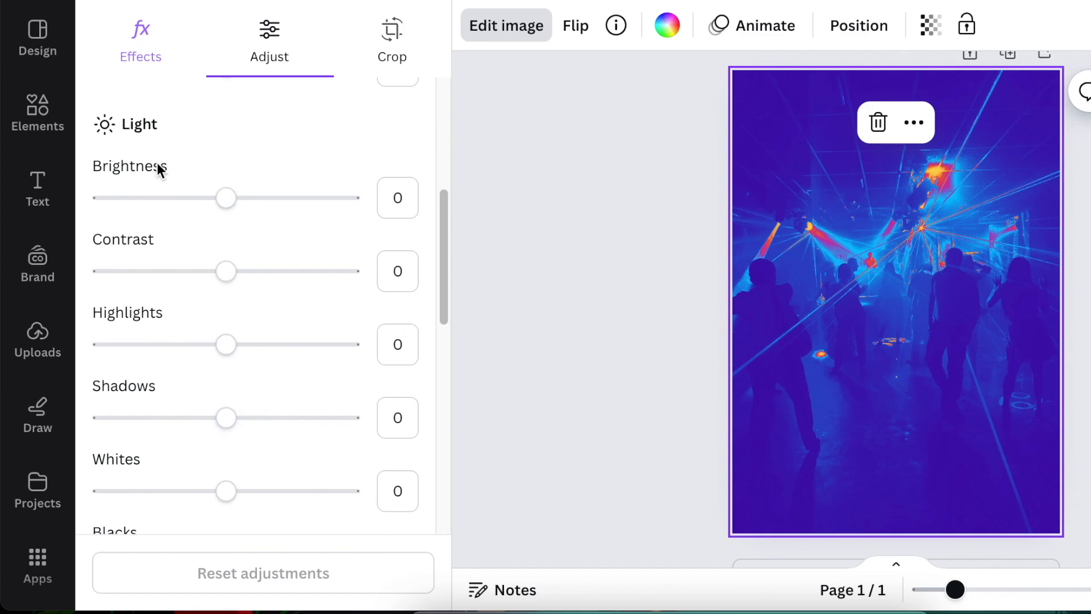
scroll(180, 472, "up", 2)
scroll(182, 438, "down", 4)
scroll(206, 437, "down", 6)
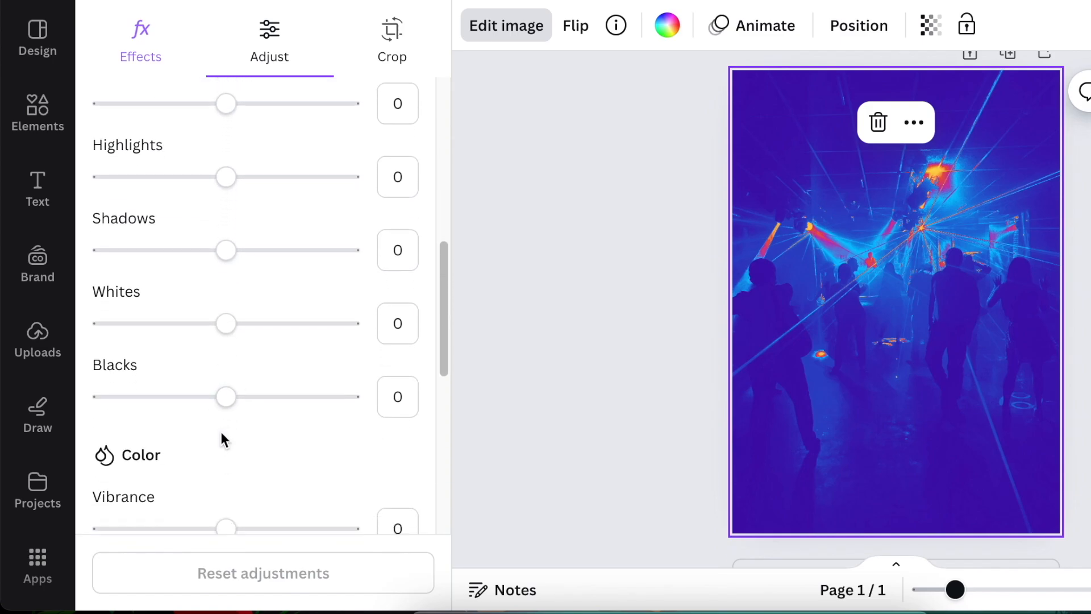
left_click_drag(227, 297, 253, 321)
scroll(212, 233, "up", 1)
mouse_move(225, 276)
left_mouse_down()
mouse_move(121, 274)
mouse_move(353, 275)
mouse_move(225, 274)
left_mouse_up()
scroll(299, 324, "up", 2)
scroll(284, 324, "up", 3)
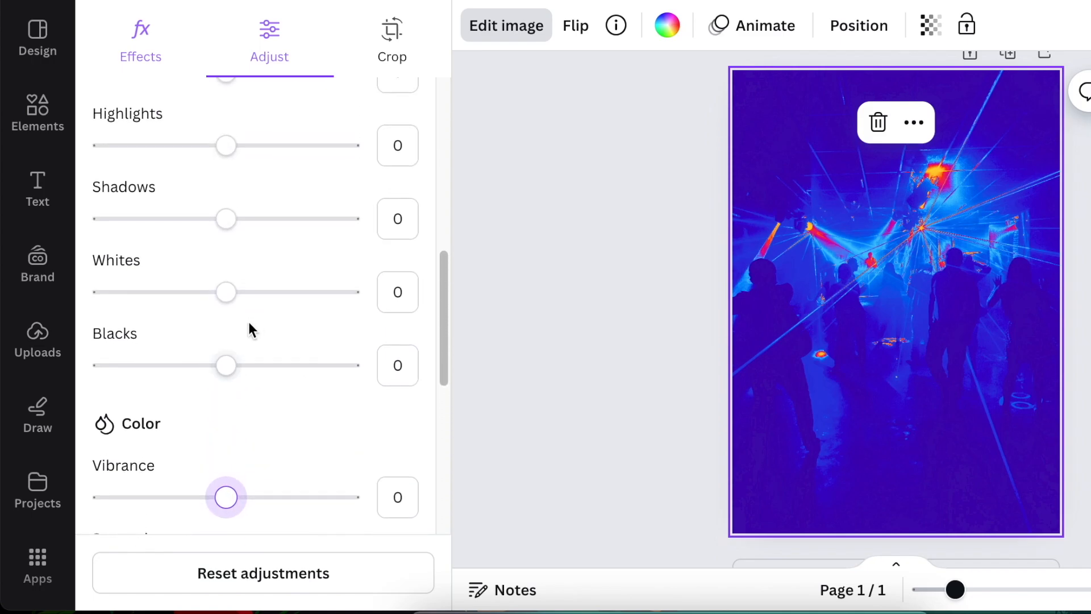
- Try Blacks at 100 on the background photo and settle on a moderate positive Blacks level
left_click_drag(227, 387, 174, 389)
left_click_drag(264, 413, 407, 421)
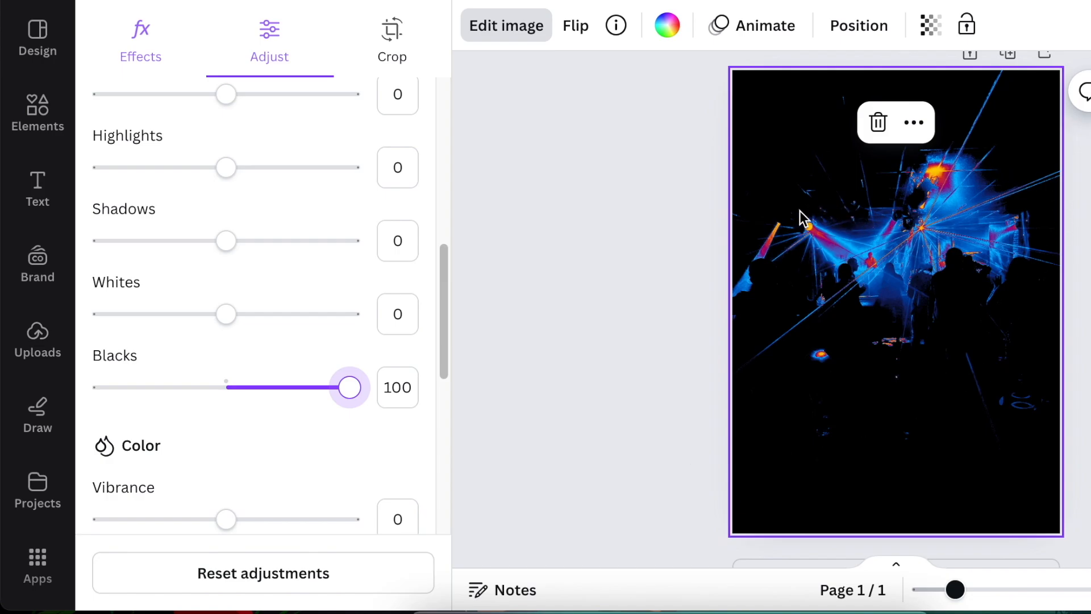
left_click_drag(355, 390, 279, 395)
scroll(265, 355, "up", 8)
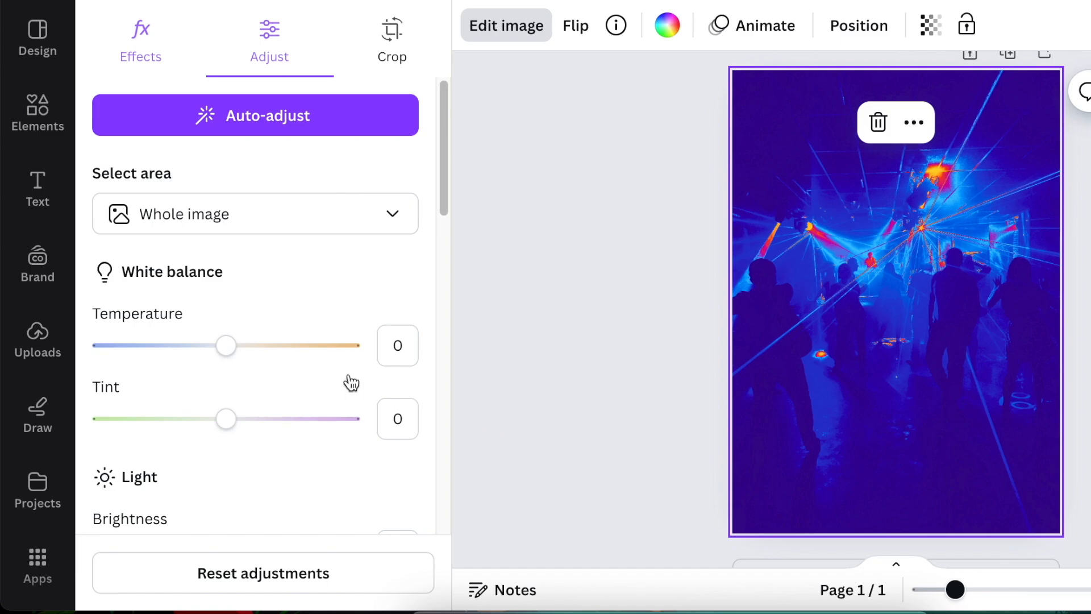
- Search elements for "gradient that fades to transparency" and add the square black fade from the graphics results to the flyer
left_click(54, 112)
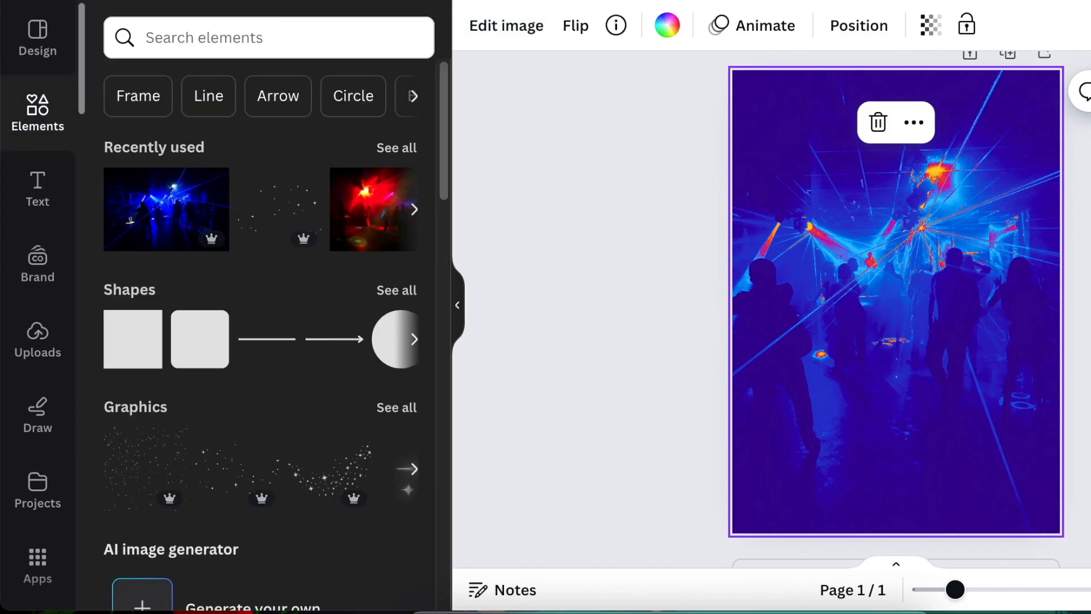
left_click(165, 40)
type("GRADIENT THAT")
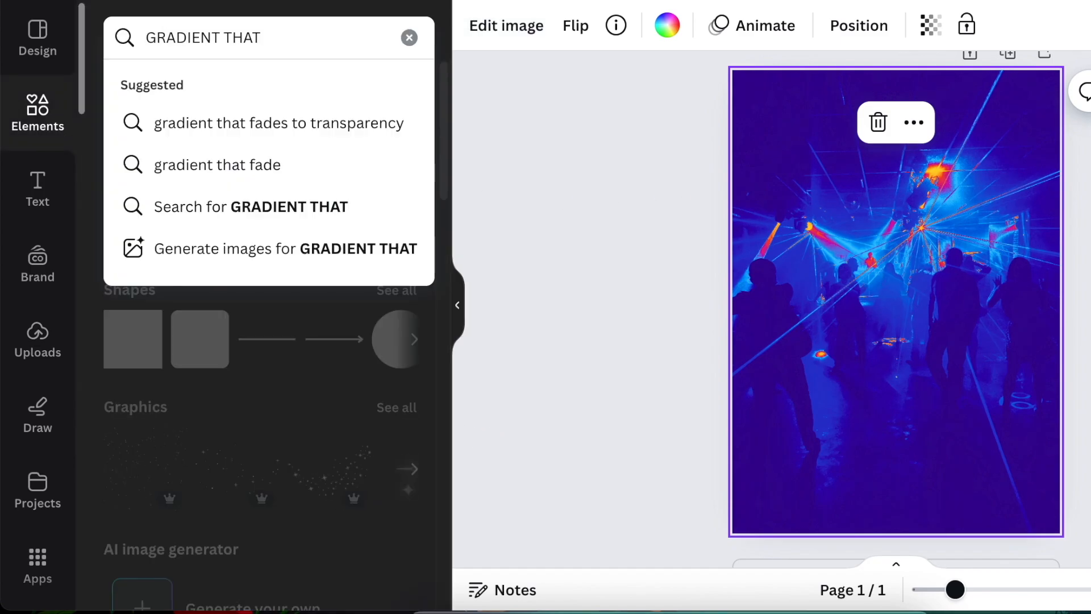
left_click(278, 123)
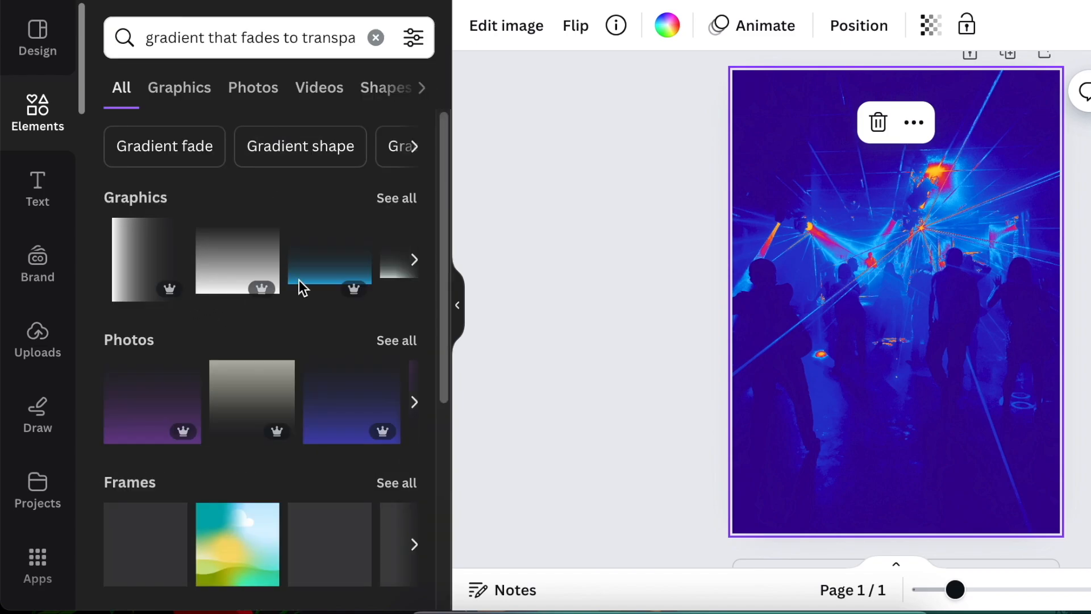
left_click(404, 199)
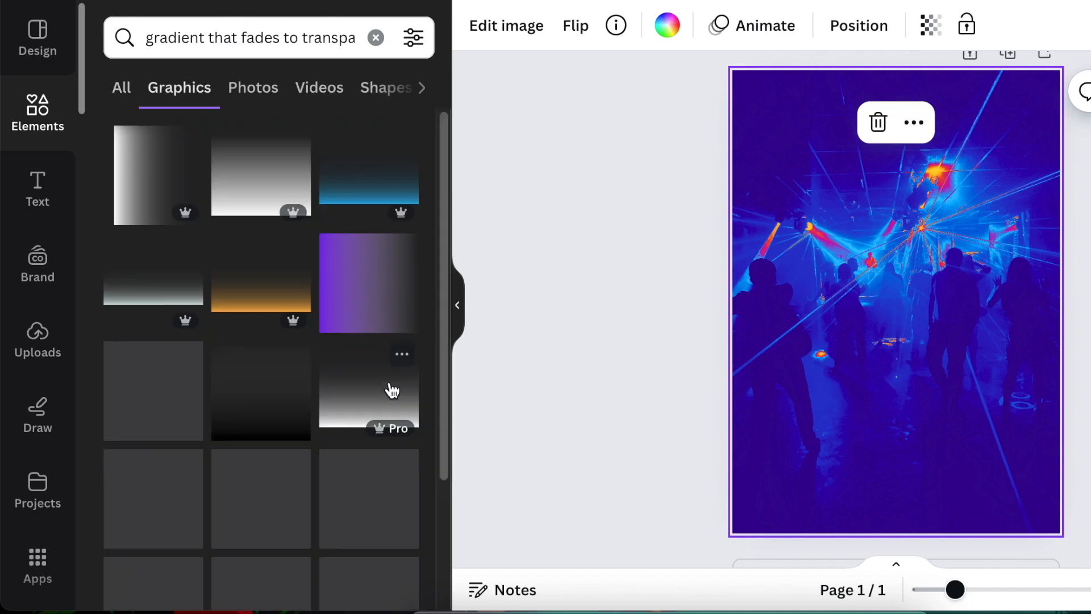
scroll(269, 426, "down", 1)
scroll(264, 409, "down", 1)
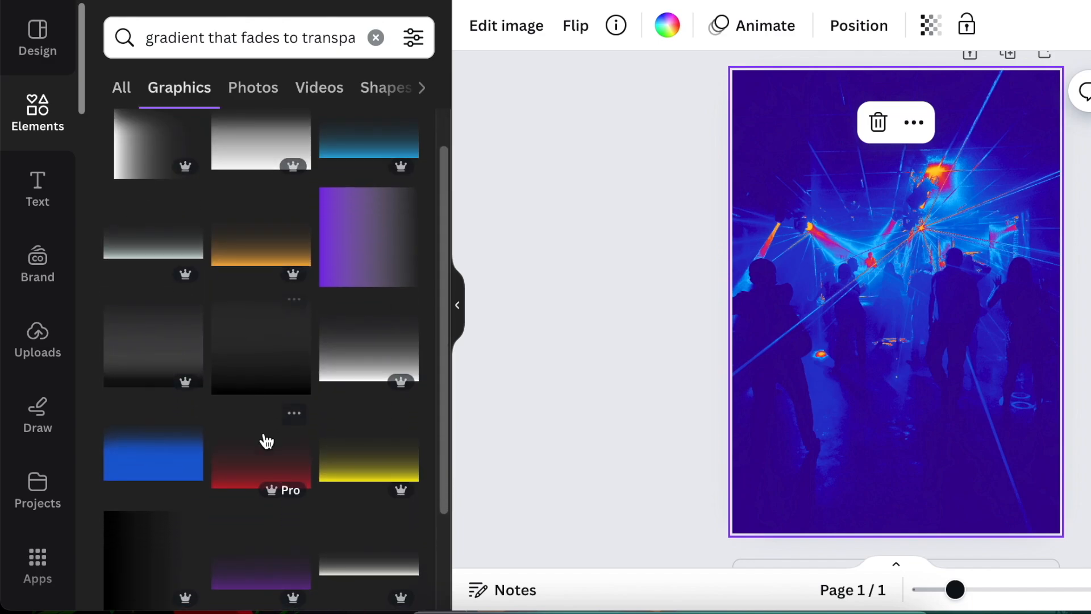
left_click(276, 365)
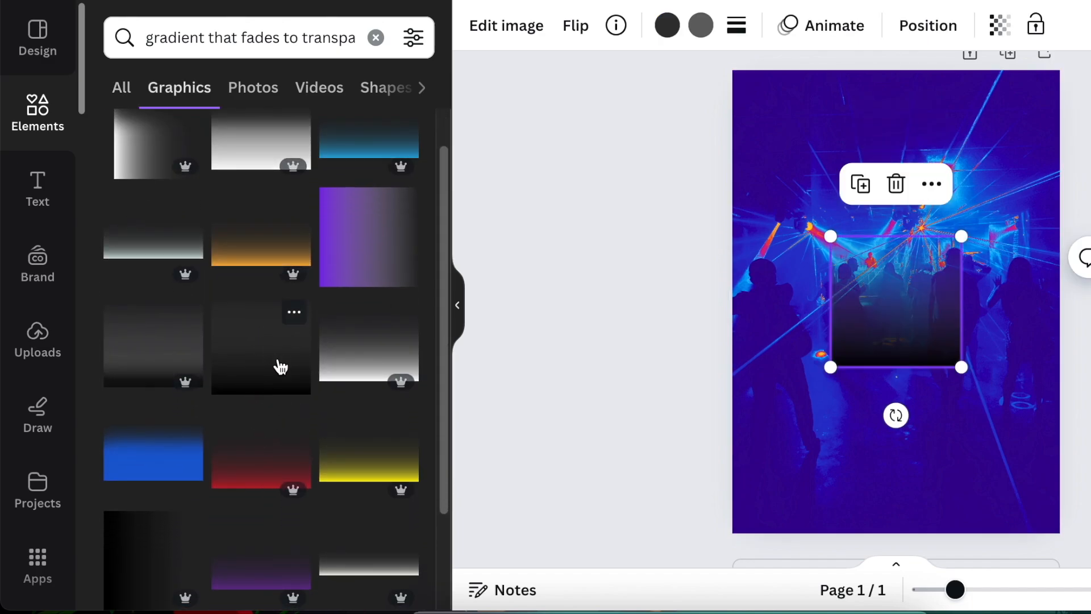
- Enlarge the black gradient to the full page width and position it over the lower part of the flyer
left_click_drag(831, 367, 747, 512)
left_click_drag(961, 481, 1045, 530)
left_click_drag(876, 504, 908, 487)
left_click_drag(748, 531, 714, 527)
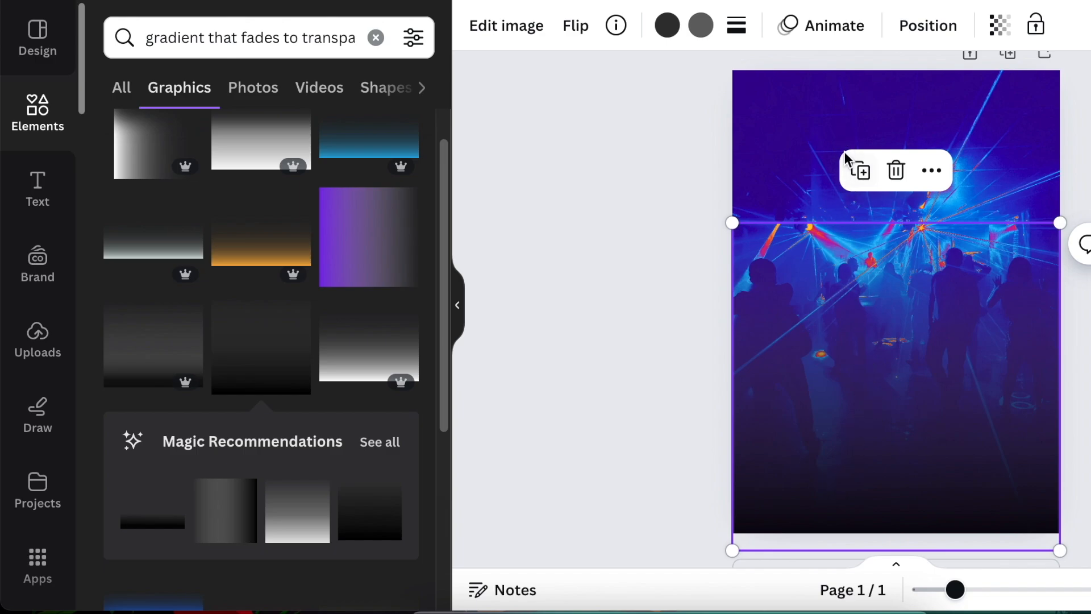
- Try darkening the lower part of the flyer with a duplicate of the black gradient, and delete the duplicate
left_click(863, 172)
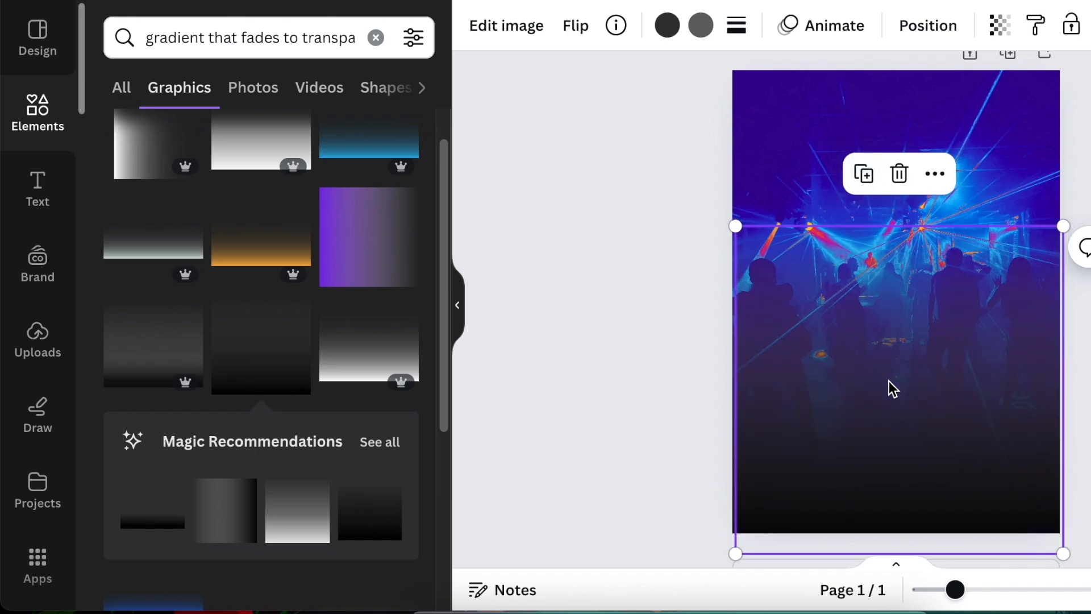
left_click_drag(922, 491, 911, 474)
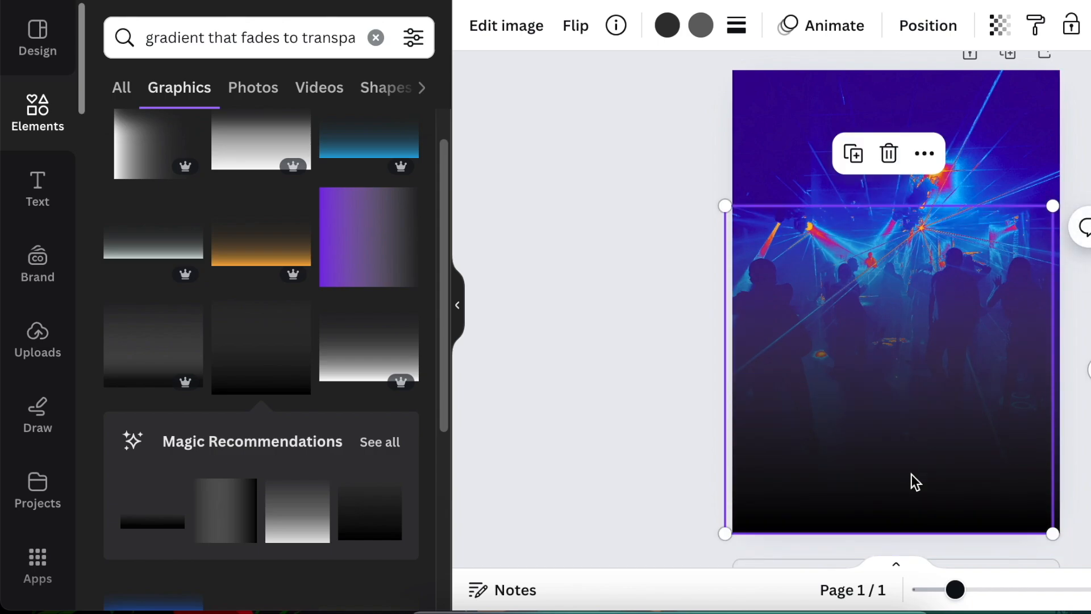
left_click(888, 153)
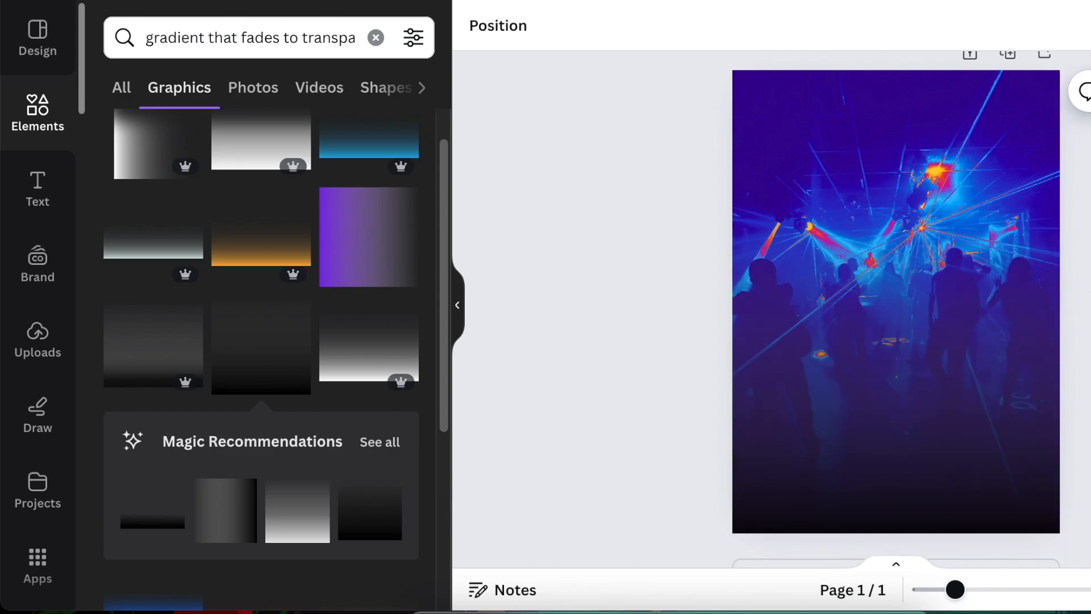
left_click(1027, 500)
key("Escape")
- Clear the element search and add the photo of the leaping dancer with headphones from the recently used elements
left_click(375, 38)
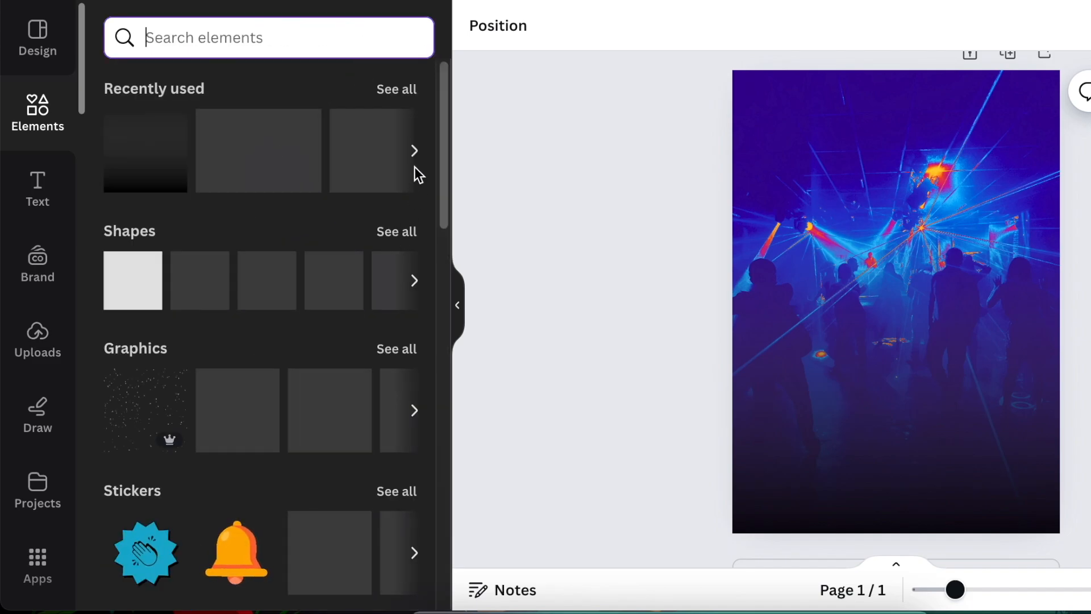
left_click(409, 98)
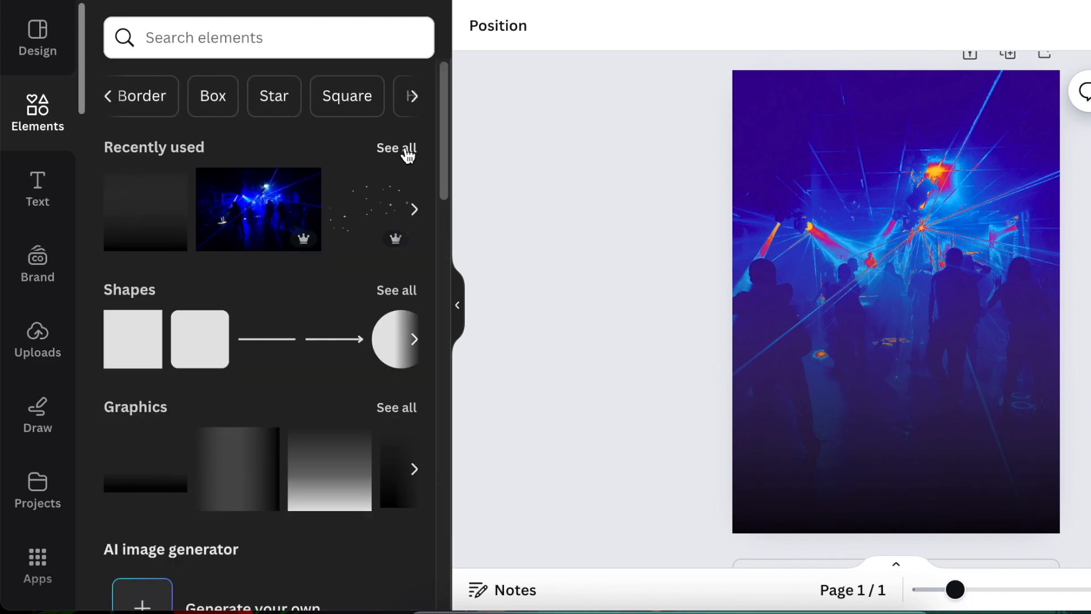
left_click(408, 148)
left_click_drag(437, 206, 453, 291)
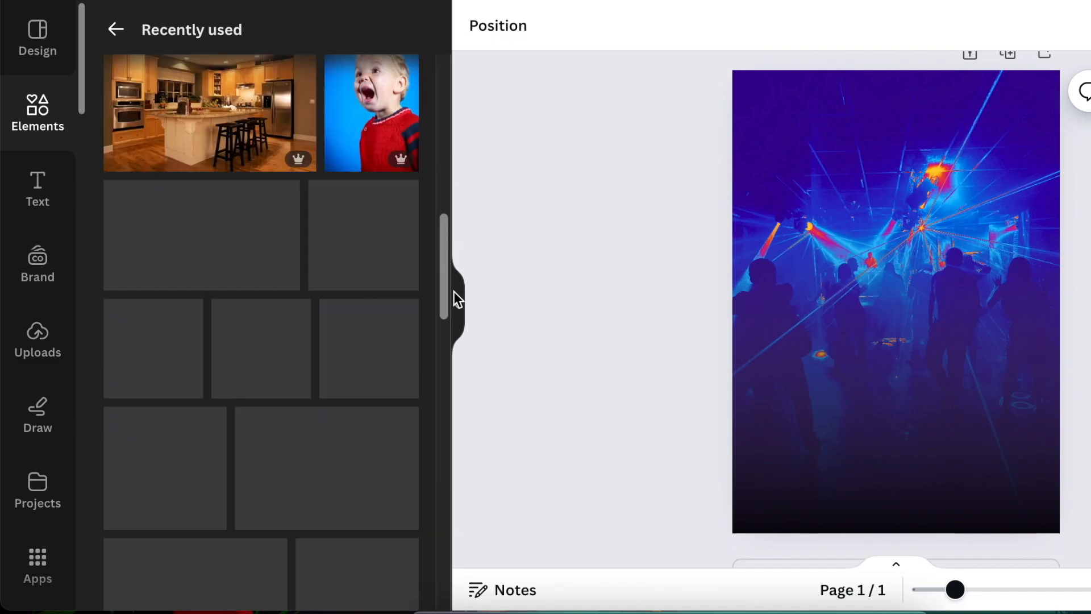
scroll(163, 417, "down", 2)
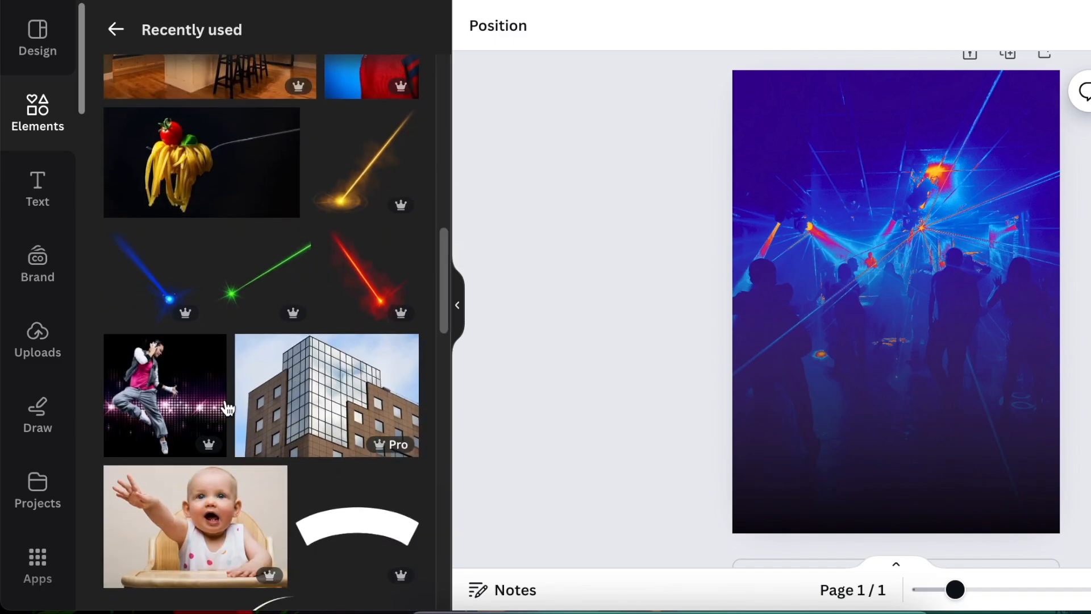
left_click(163, 417)
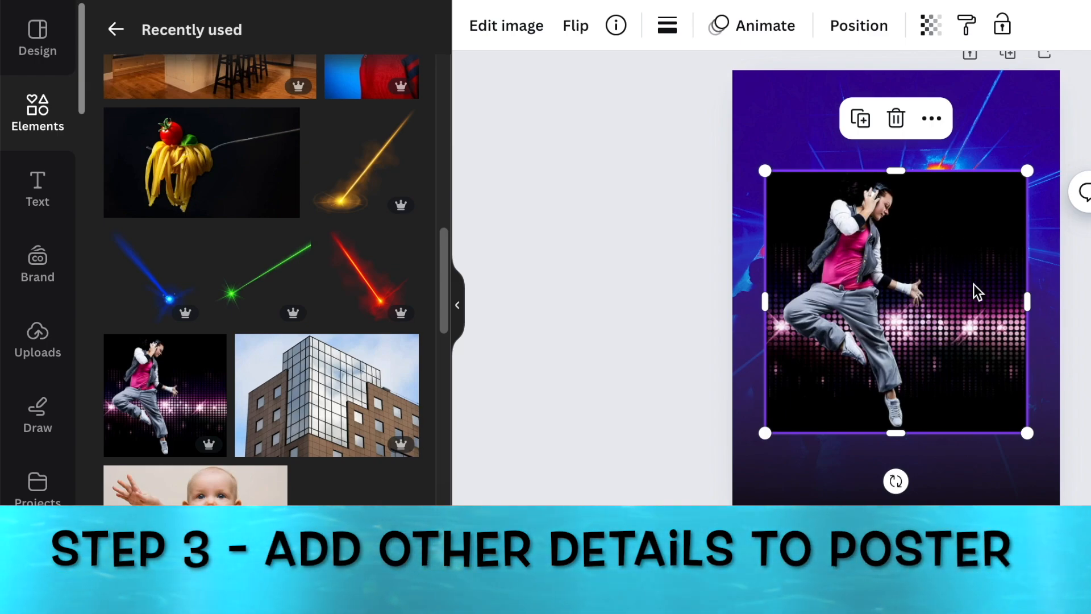
- Check the dancer photo's information, shift the photo slightly up, and remove its background
left_click(615, 25)
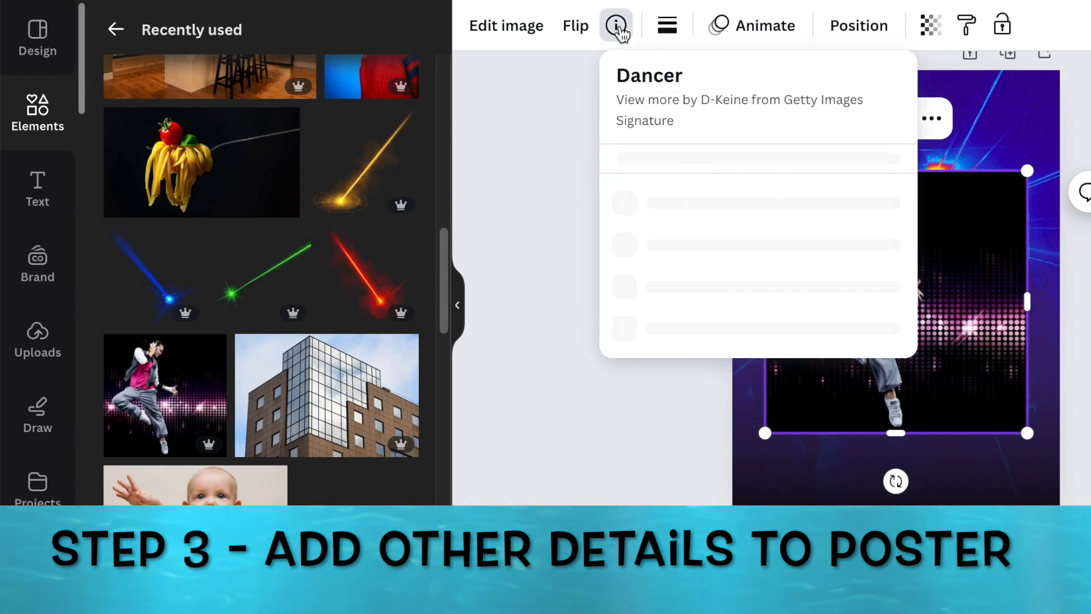
left_click(950, 218)
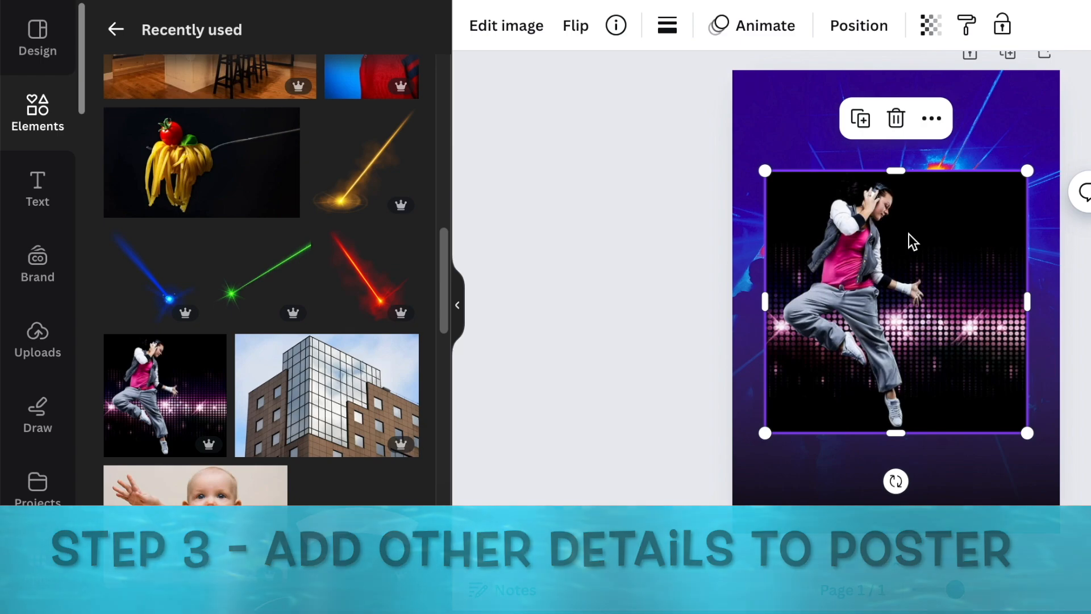
left_click_drag(909, 234, 896, 210)
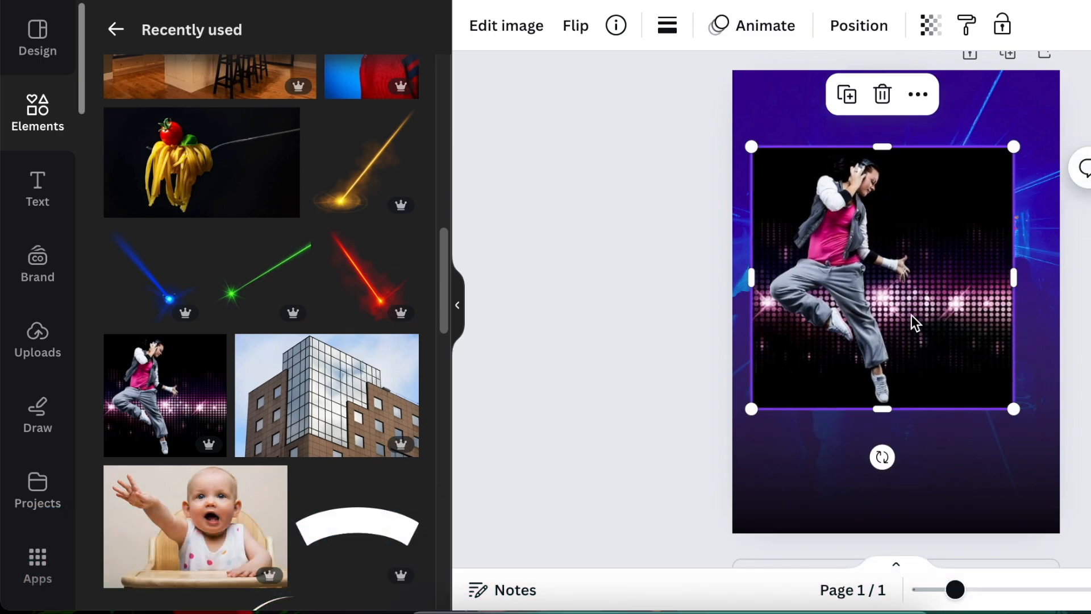
left_click(511, 26)
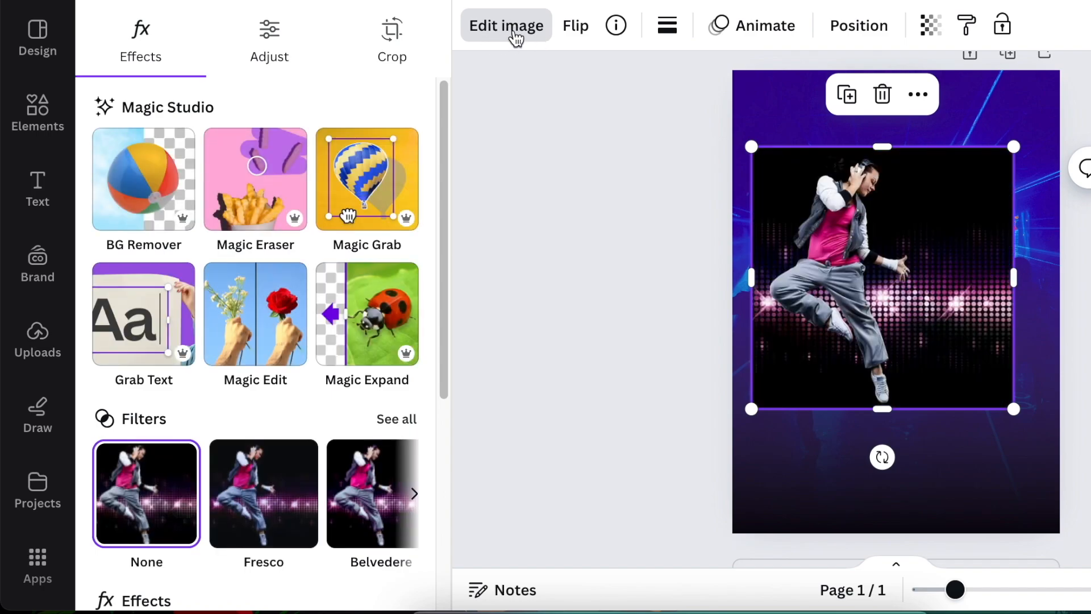
left_click(139, 187)
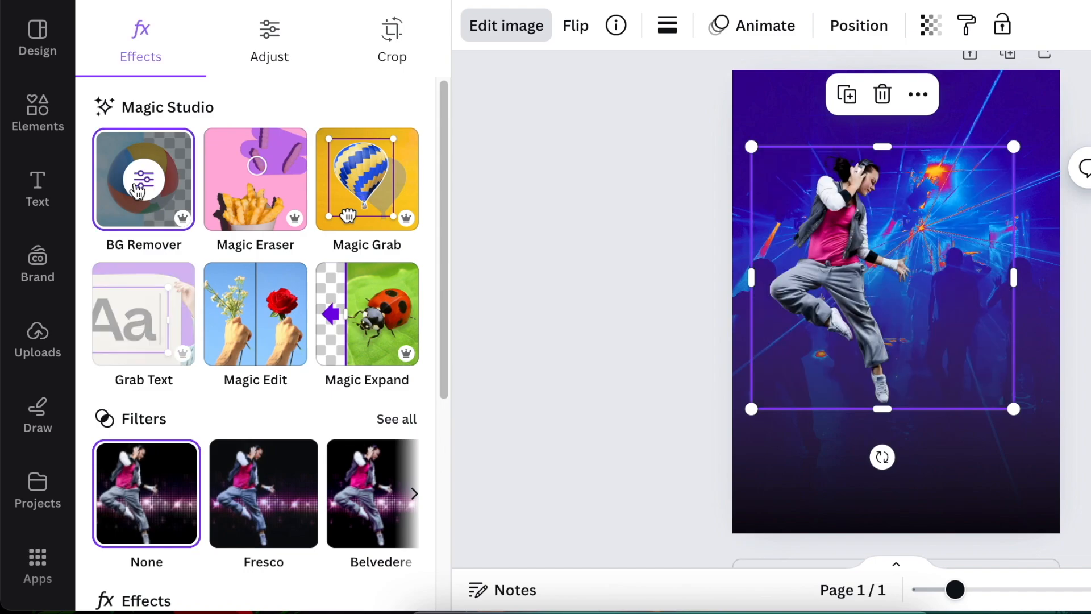
- Enlarge the dancer cutout to most of the page height and place it against the flyer's lower-right edges
left_click_drag(1014, 147, 1090, 40)
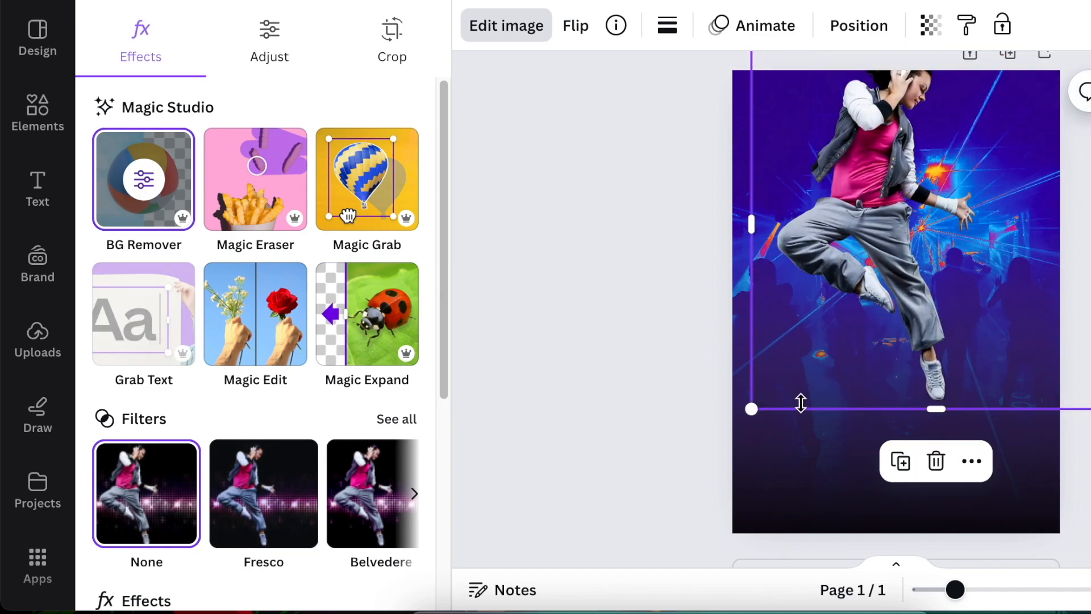
left_click_drag(751, 409, 704, 455)
left_click_drag(850, 377, 884, 431)
left_click_drag(884, 431, 947, 456)
left_click_drag(802, 326, 813, 330)
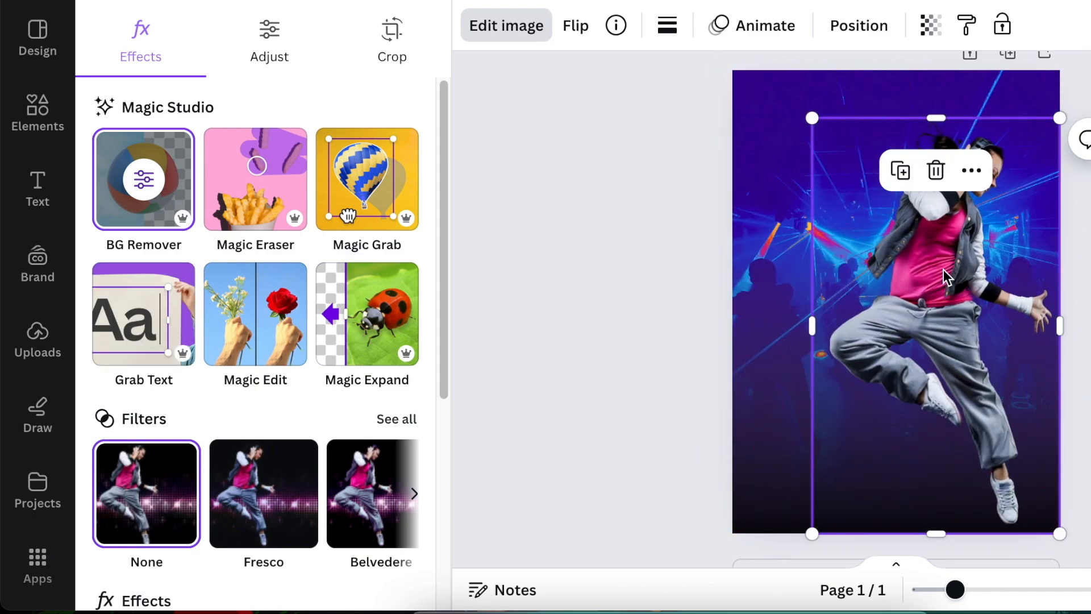
left_click(633, 238)
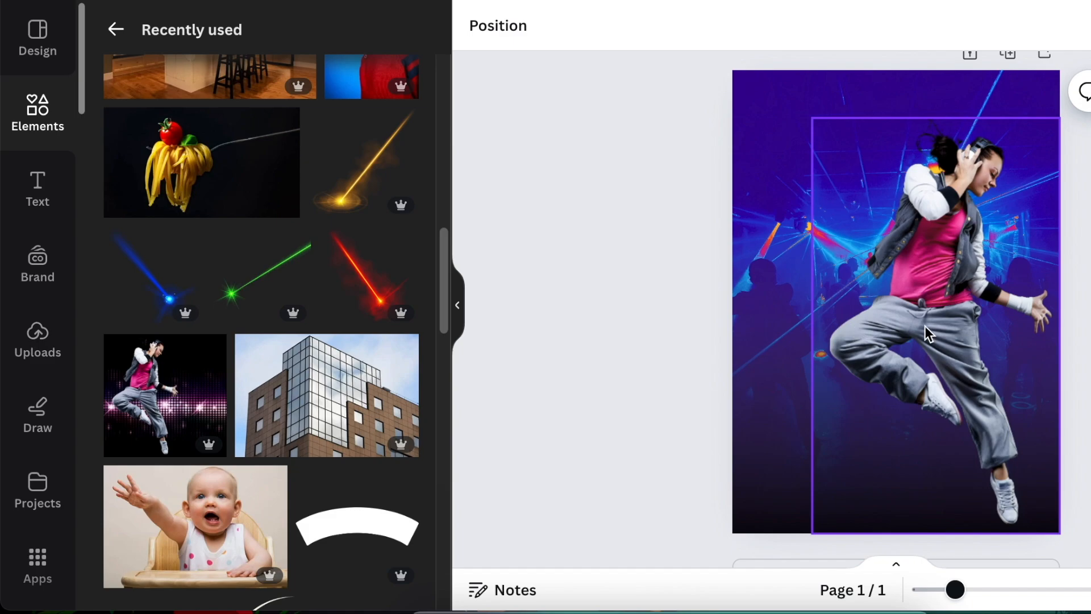
- Apply the Glow shadow effect to the dancer cutout and bring up its settings
left_click(920, 302)
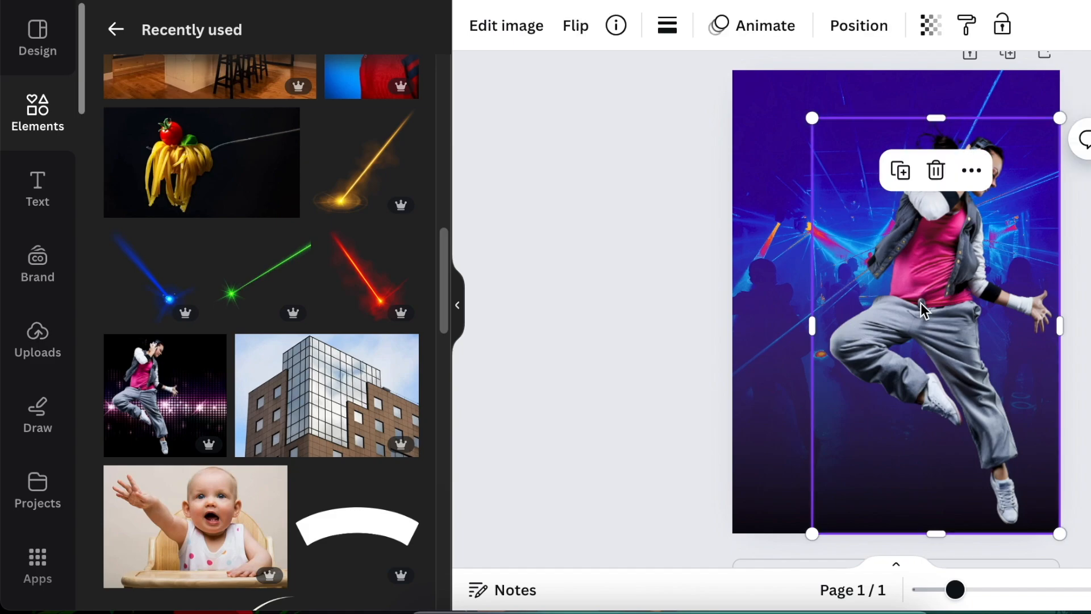
left_click(511, 31)
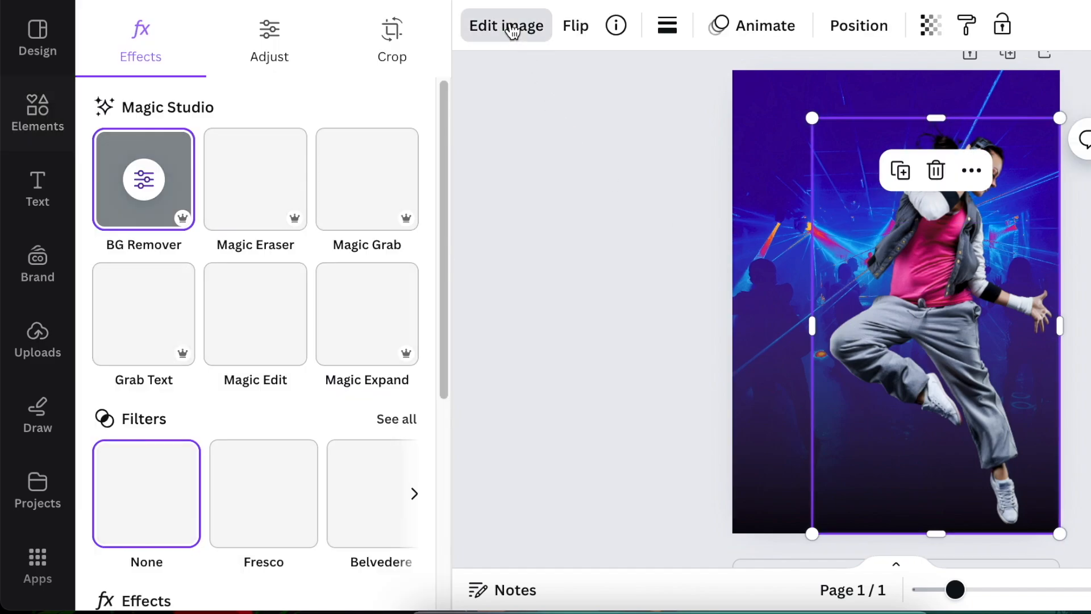
scroll(232, 308, "down", 4)
scroll(232, 308, "down", 2)
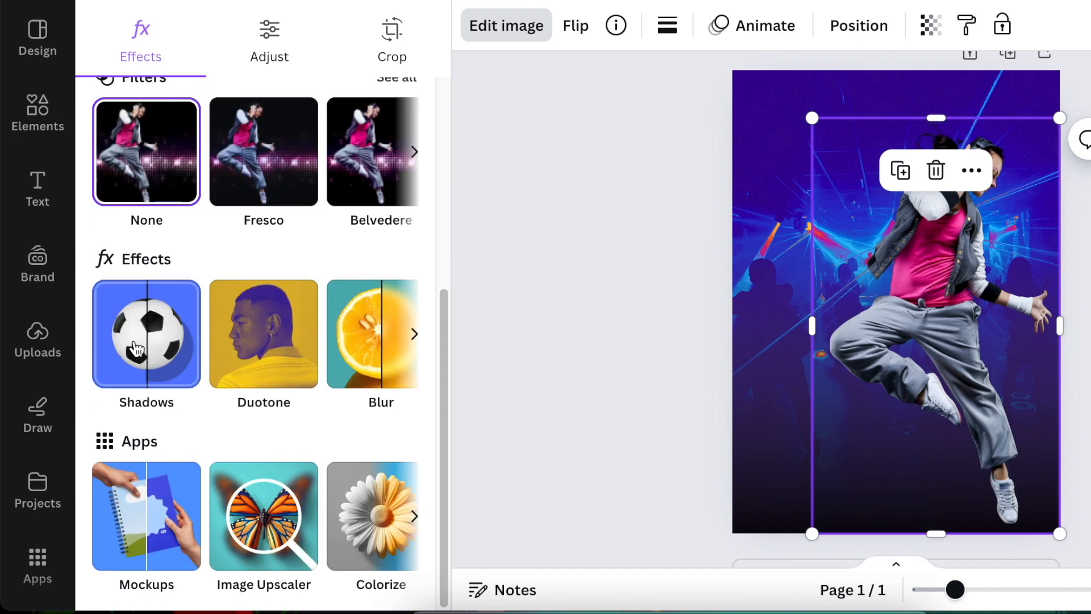
left_click(147, 333)
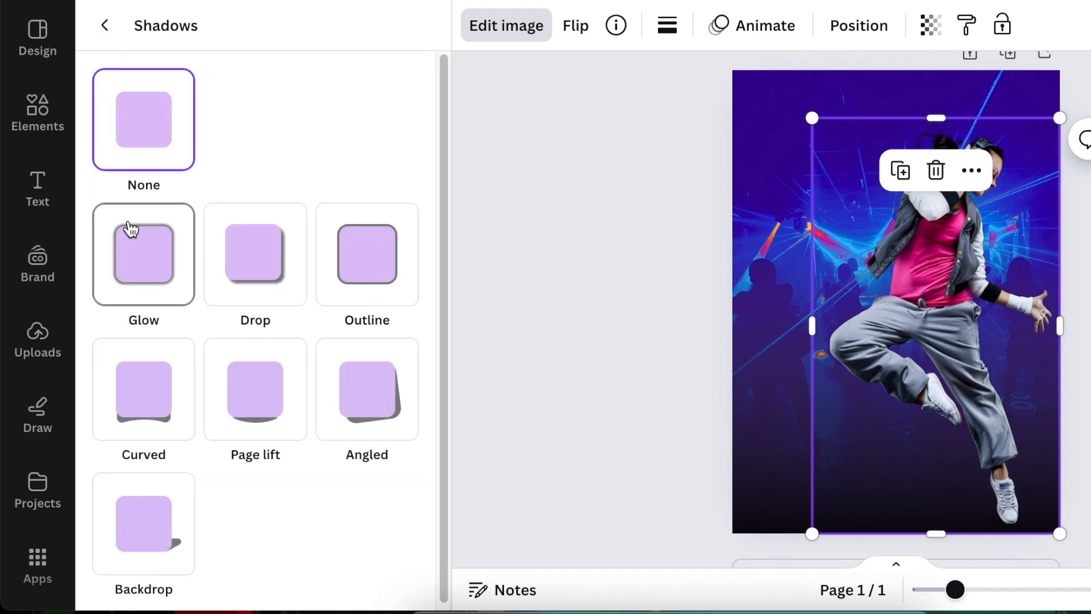
left_click(140, 266)
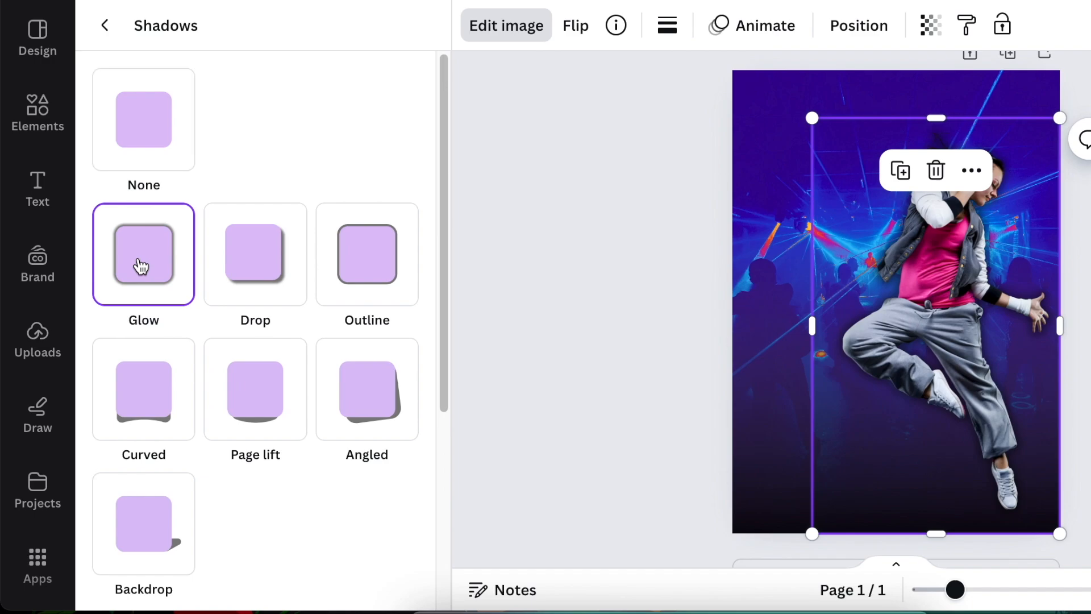
scroll(275, 452, "down", 4)
scroll(275, 453, "down", 1)
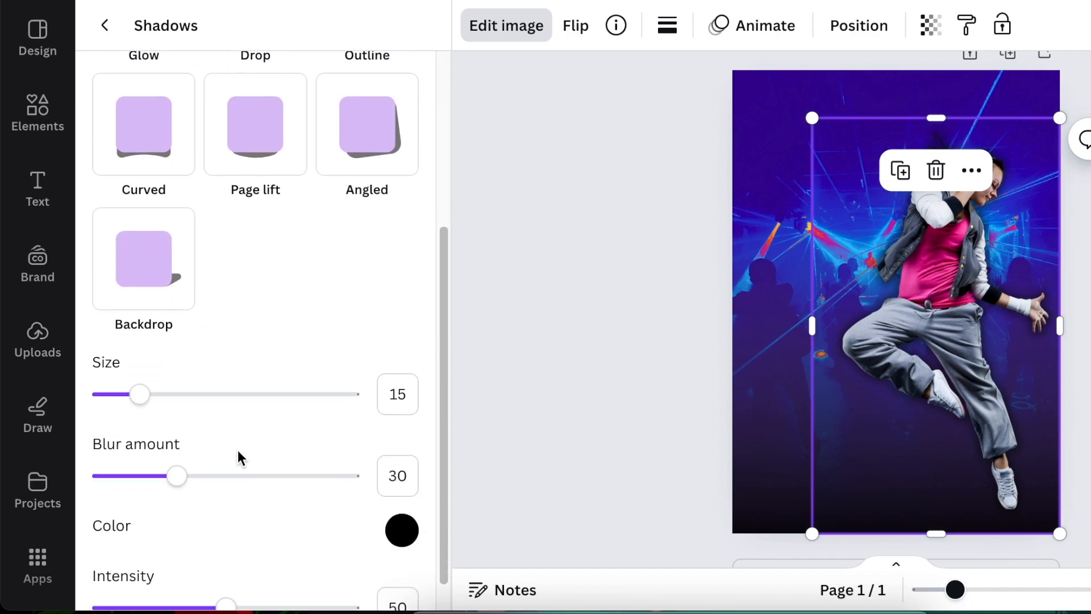
- Set the dancer's glow color to bright magenta #FF00D6 and its blur amount to 75
left_click(403, 531)
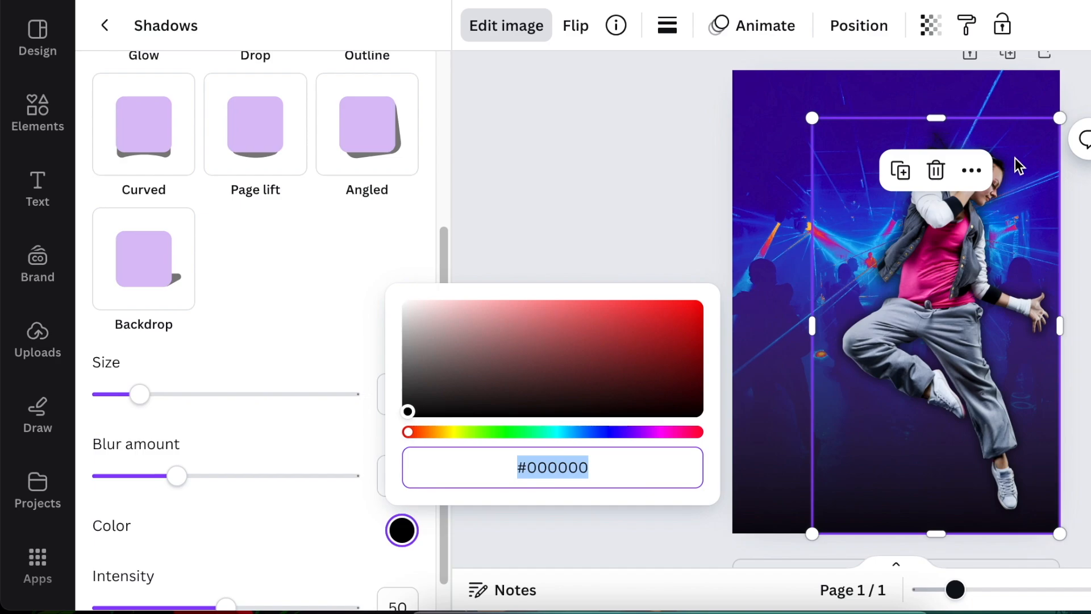
left_click_drag(409, 433, 705, 438)
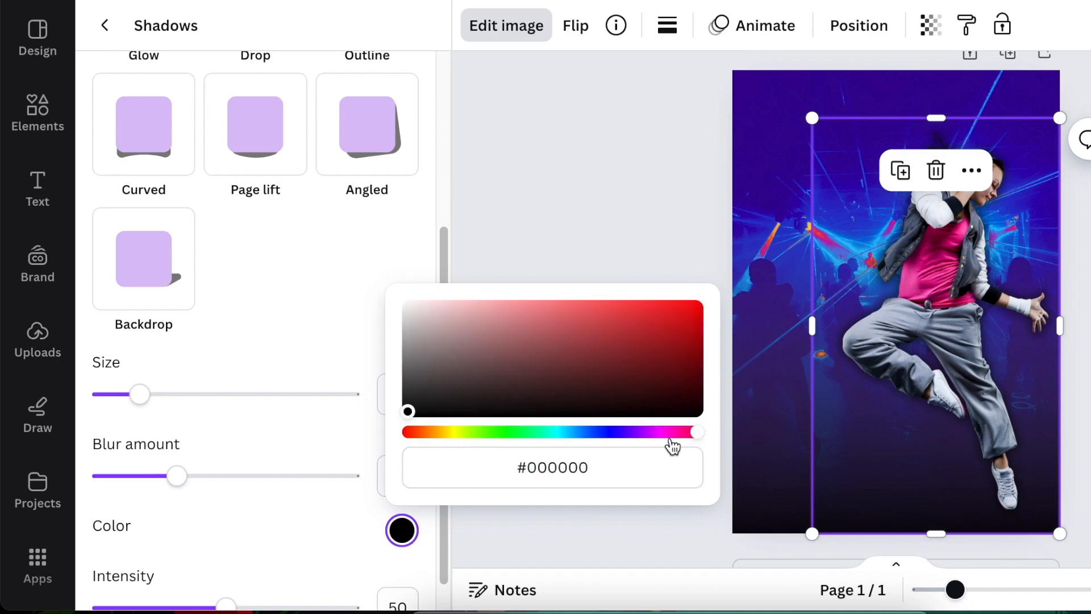
left_click_drag(701, 435, 659, 437)
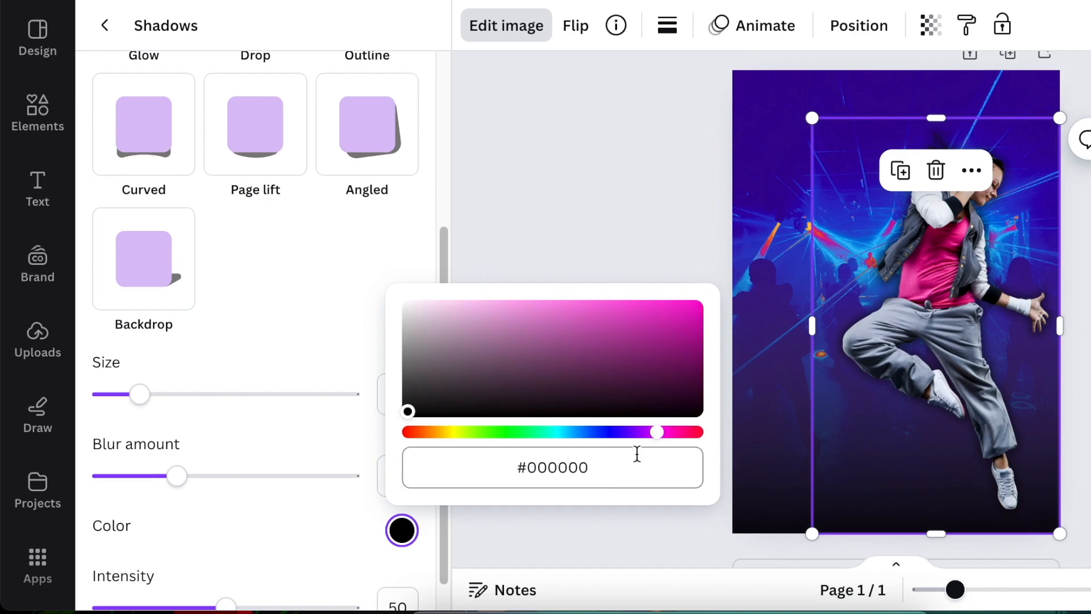
mouse_move(470, 361)
left_mouse_down()
mouse_move(667, 282)
mouse_move(749, 296)
left_mouse_up()
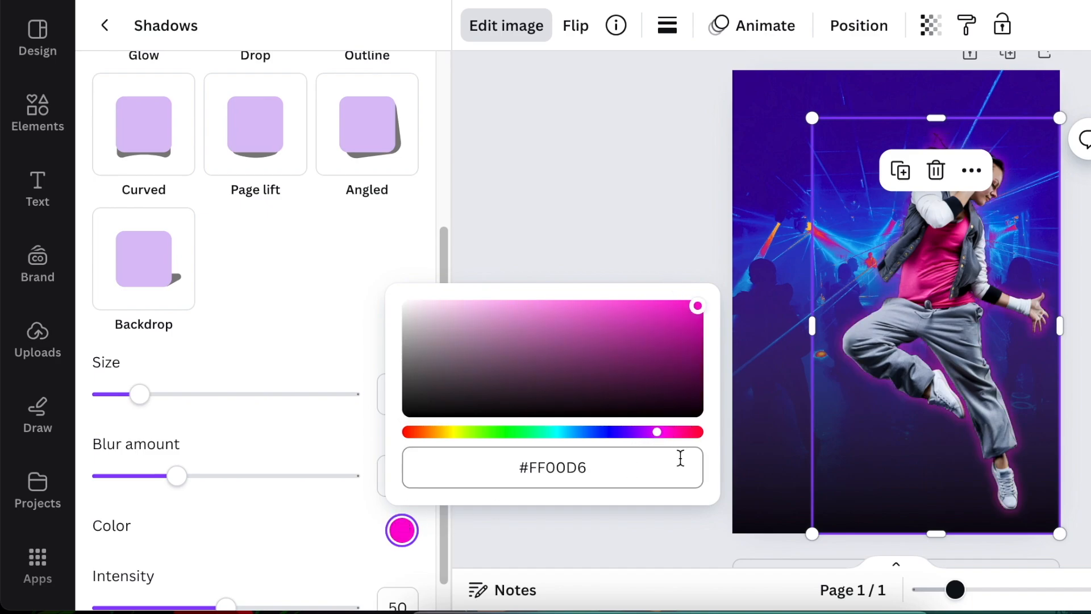
left_click(206, 493)
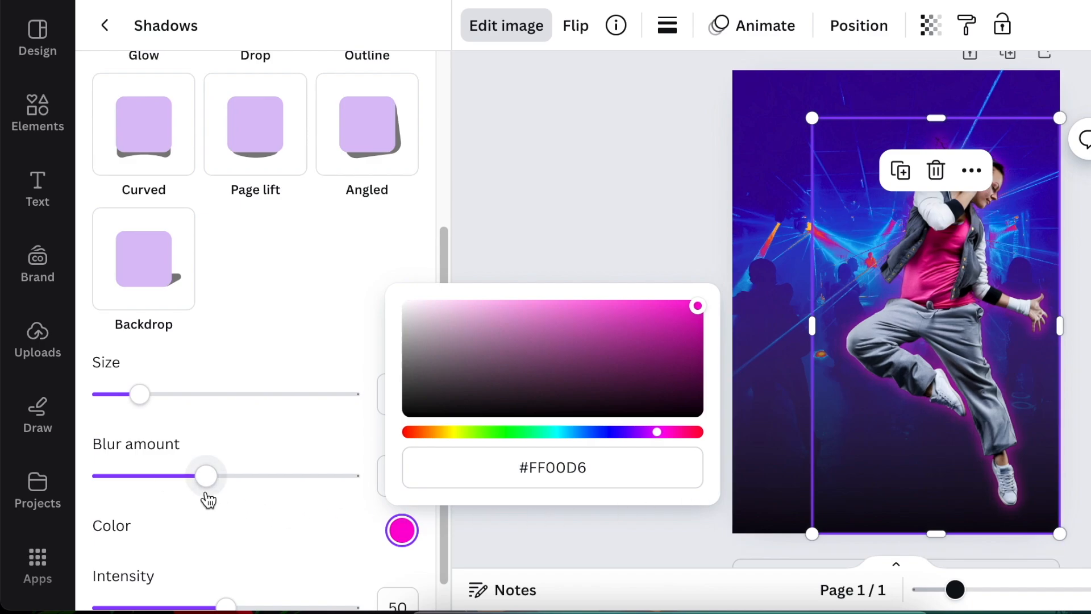
left_click_drag(205, 478, 288, 476)
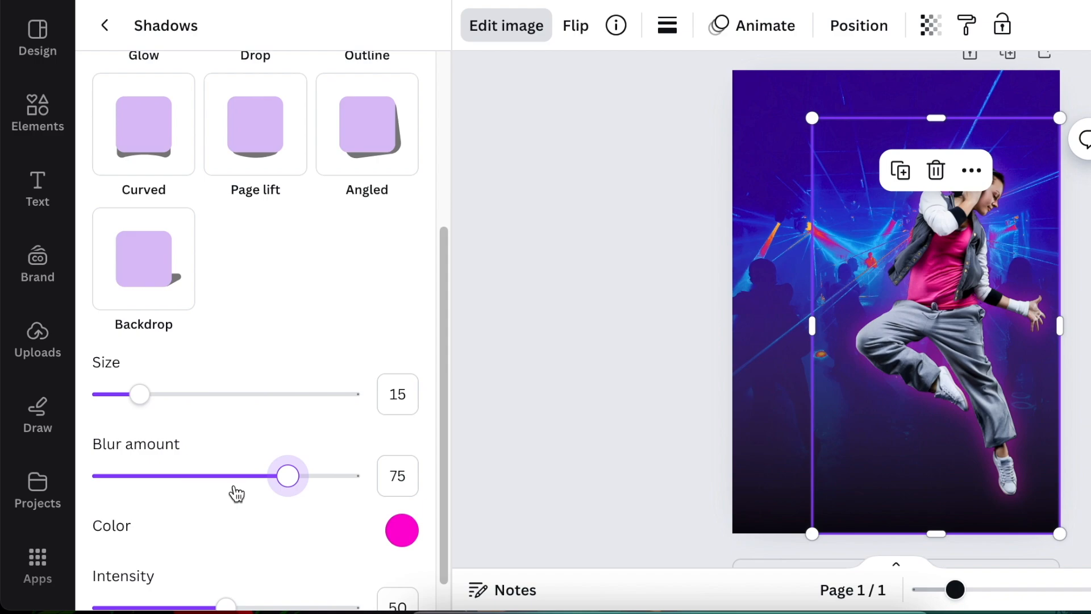
- Lower the blur and increase the size of the dancer's glow, and enlarge the cutout to span nearly the full page height
left_click_drag(288, 476, 223, 477)
left_click_drag(140, 394, 309, 406)
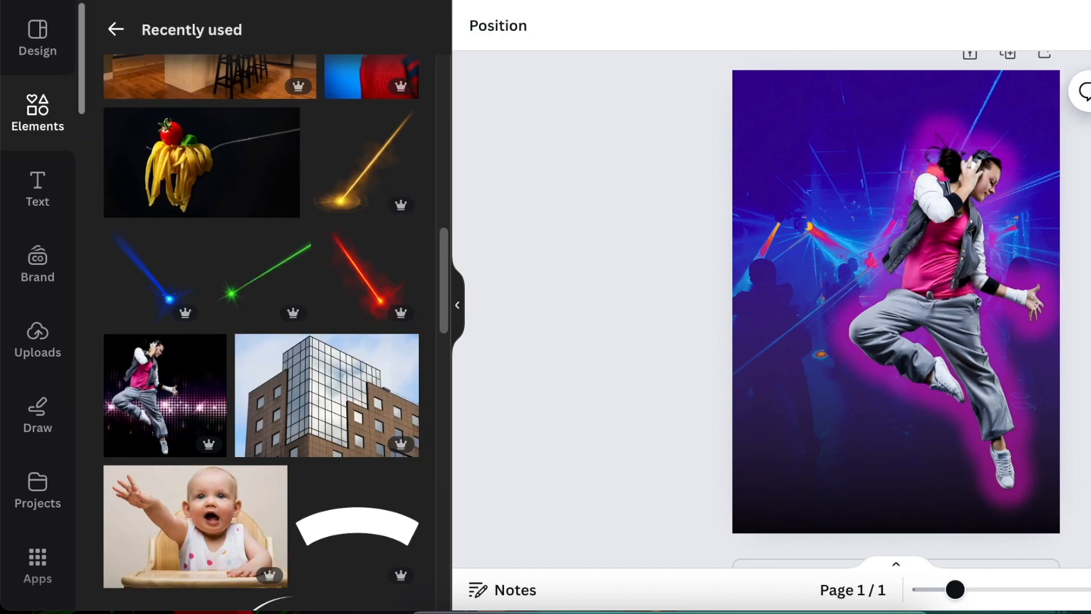
left_click_drag(966, 352, 957, 372)
left_click_drag(785, 94, 771, 86)
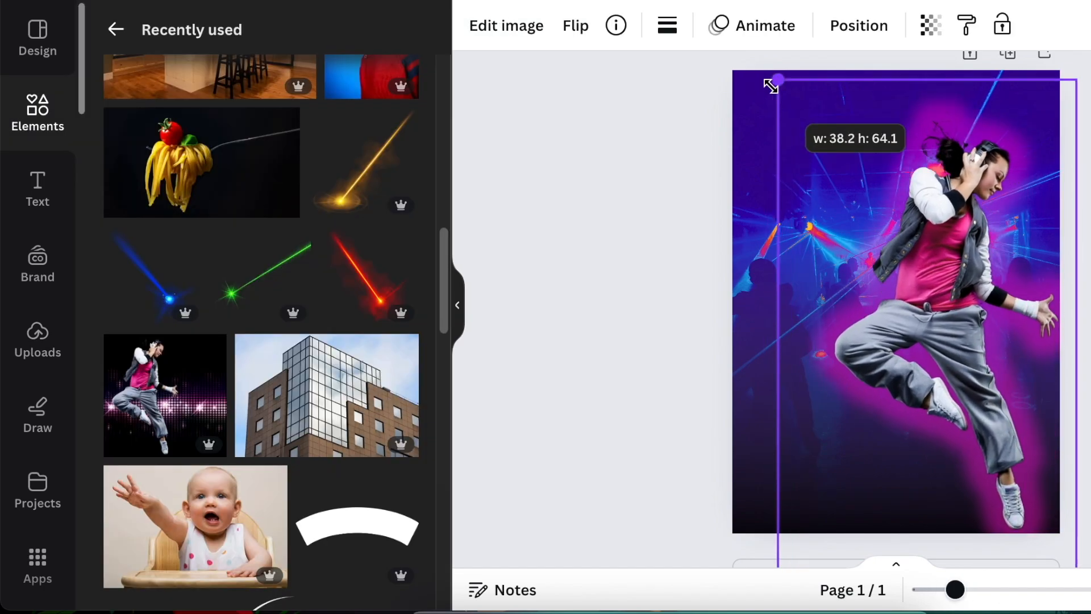
left_click_drag(770, 86, 766, 77)
scroll(896, 307, "down", 1)
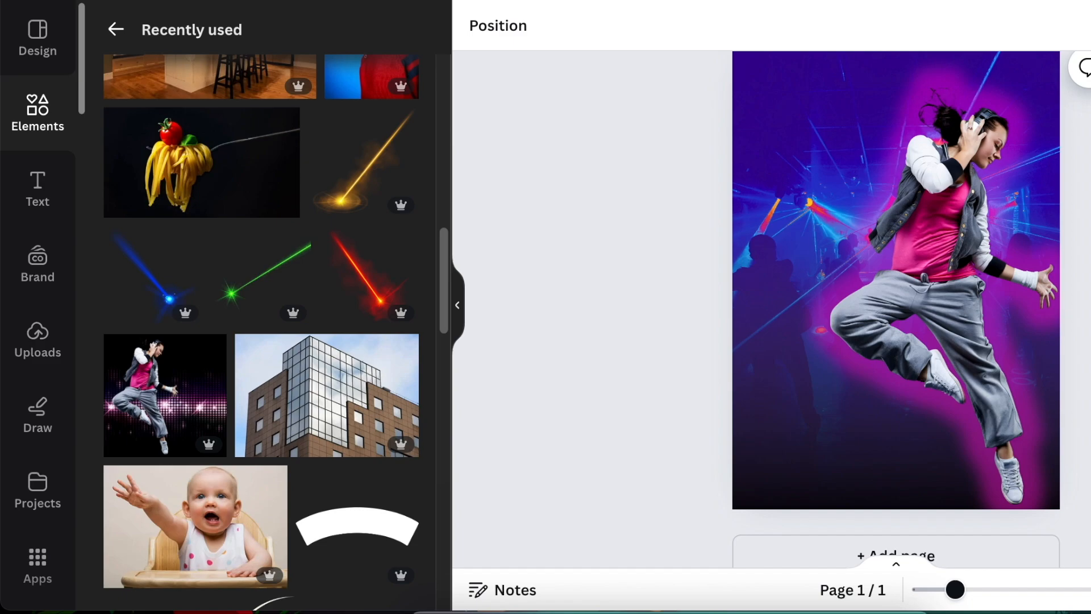
scroll(896, 307, "up", 1)
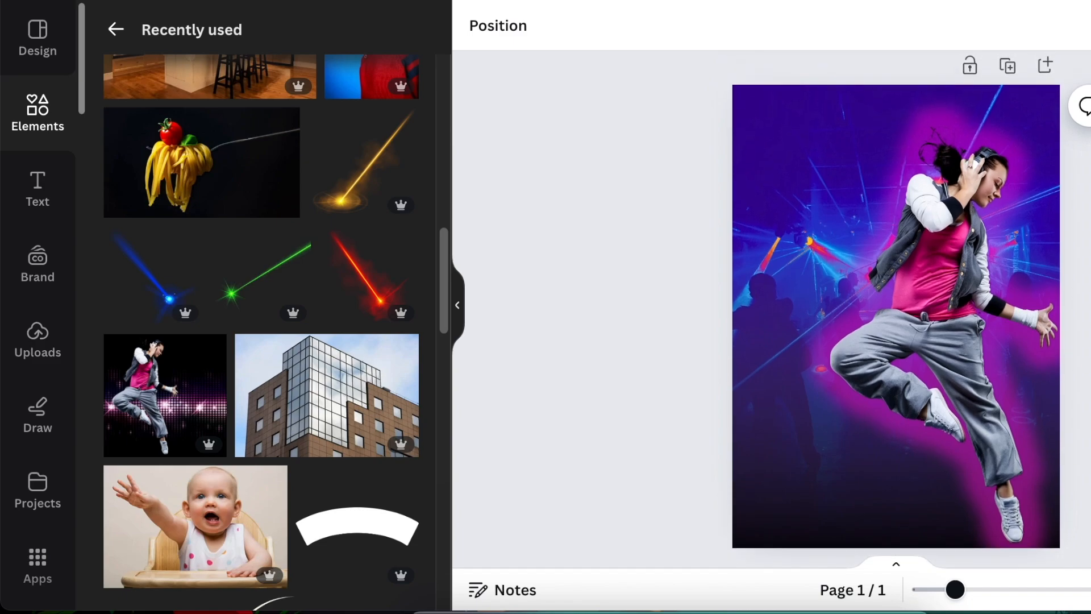
- Change the nightclub background image's filter to Capri from the Warm filters
left_click(896, 306)
left_click(509, 28)
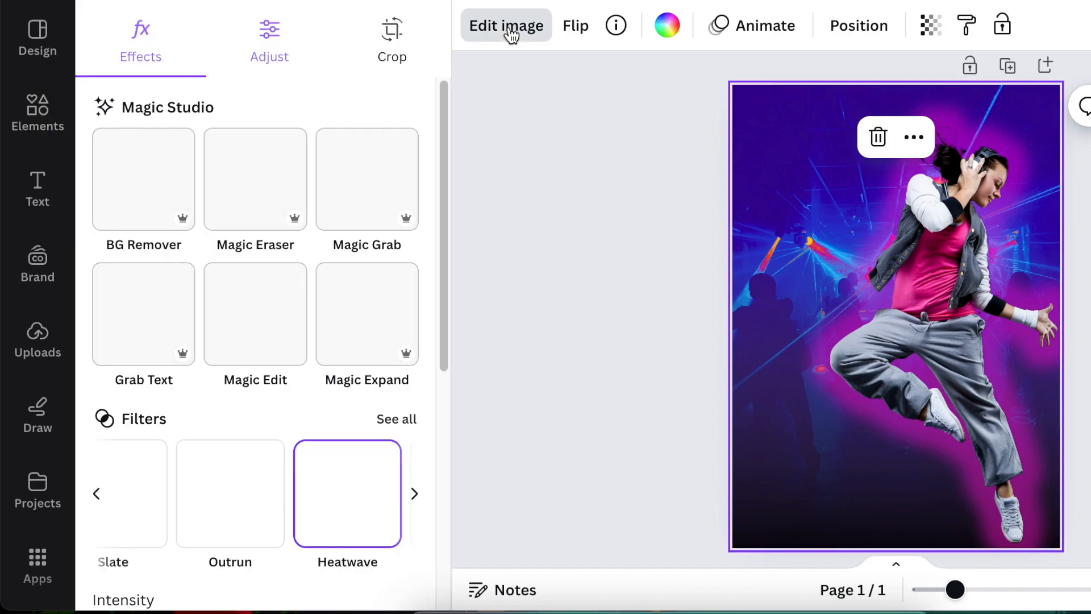
left_click_drag(441, 165, 440, 264)
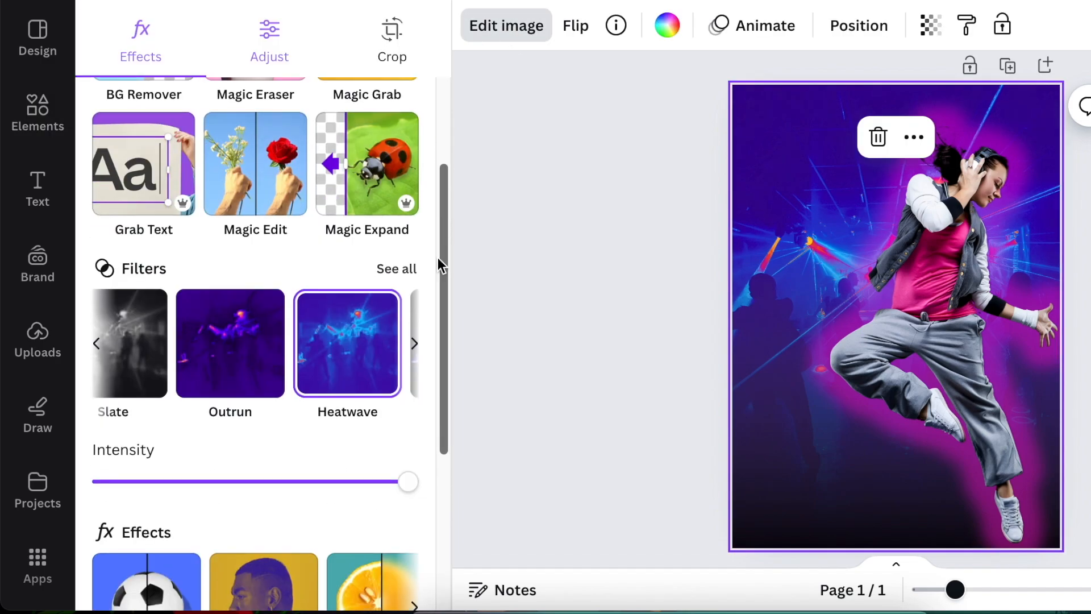
left_click(391, 267)
scroll(296, 490, "down", 3)
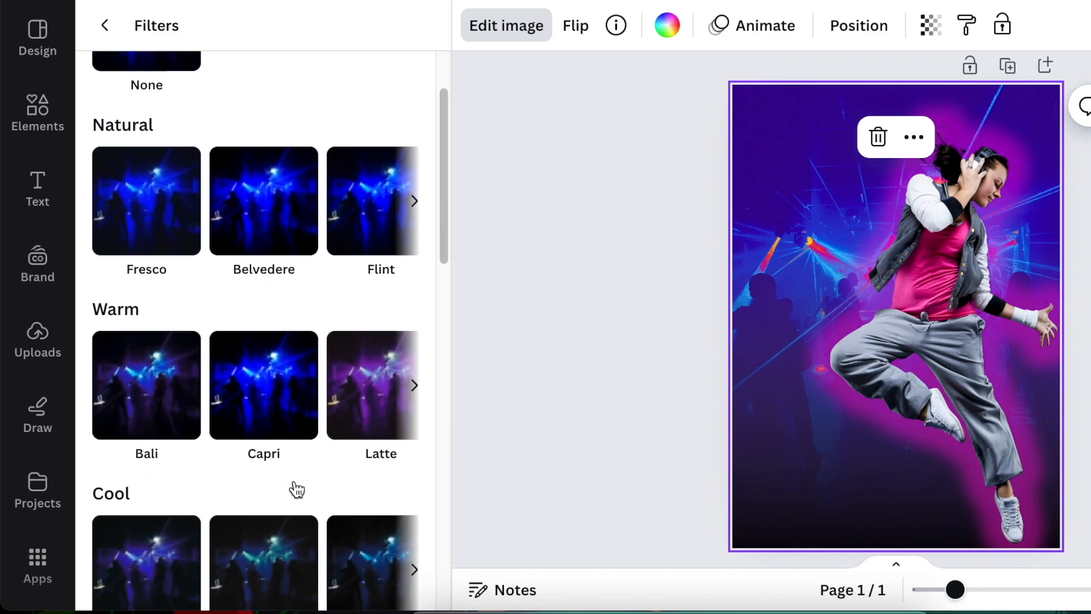
left_click(257, 339)
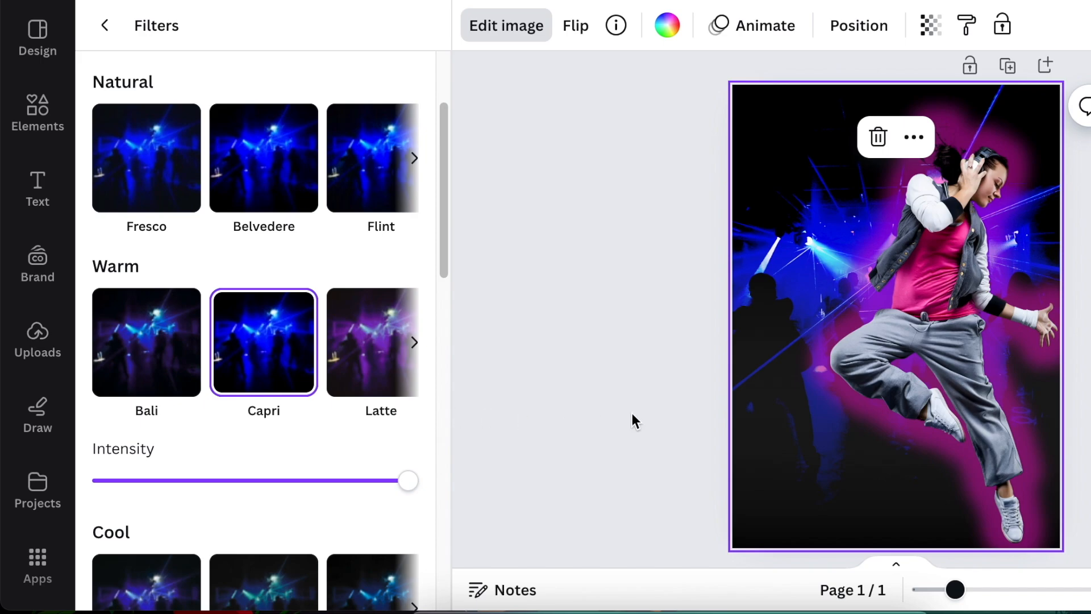
- Enlarge the dancer cutout slightly, extending it toward the flyer's upper left
left_click(915, 402)
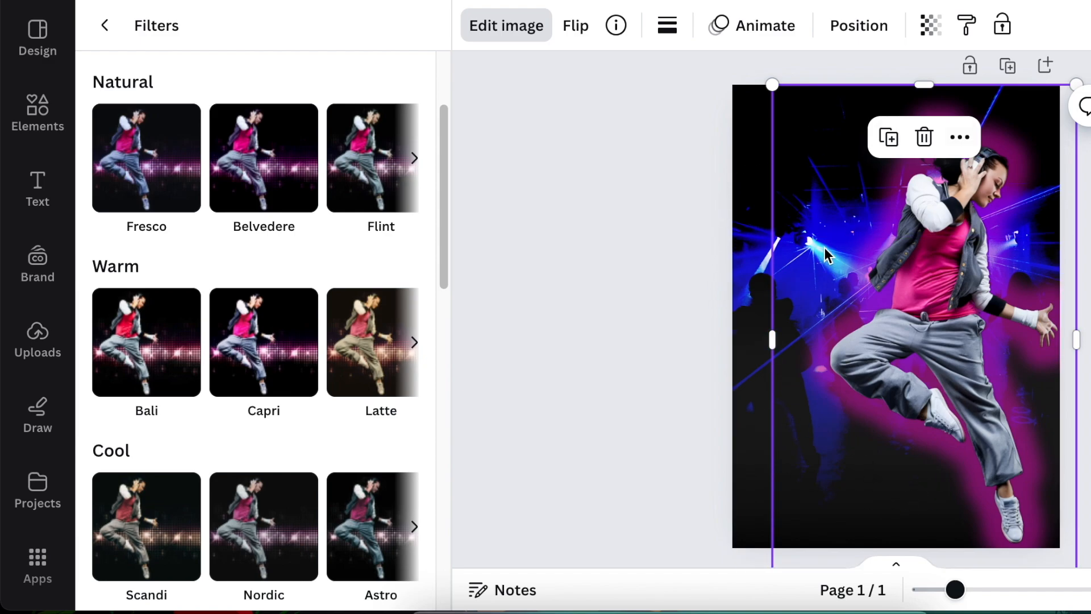
left_click_drag(772, 83, 762, 78)
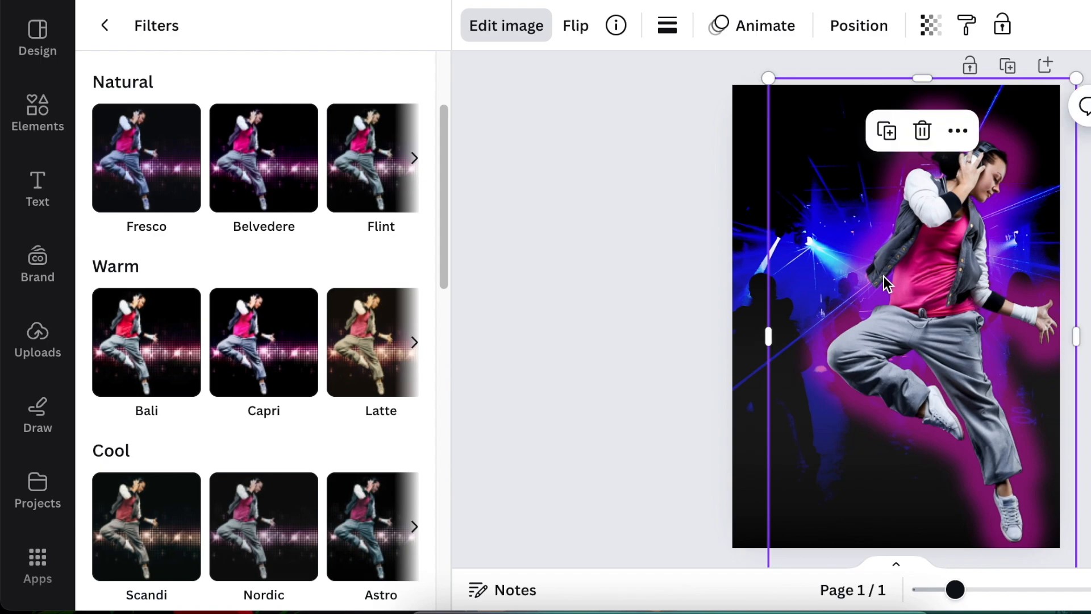
left_click(667, 268)
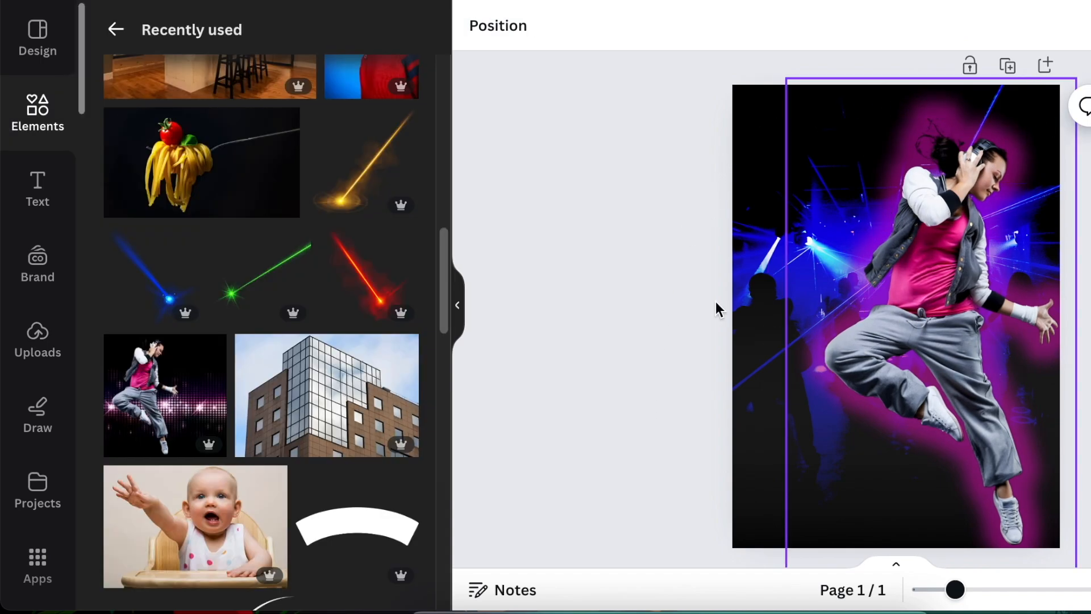
- Add the recently used white stars graphic and enlarge it in the flyer's upper-left corner
left_click(178, 230)
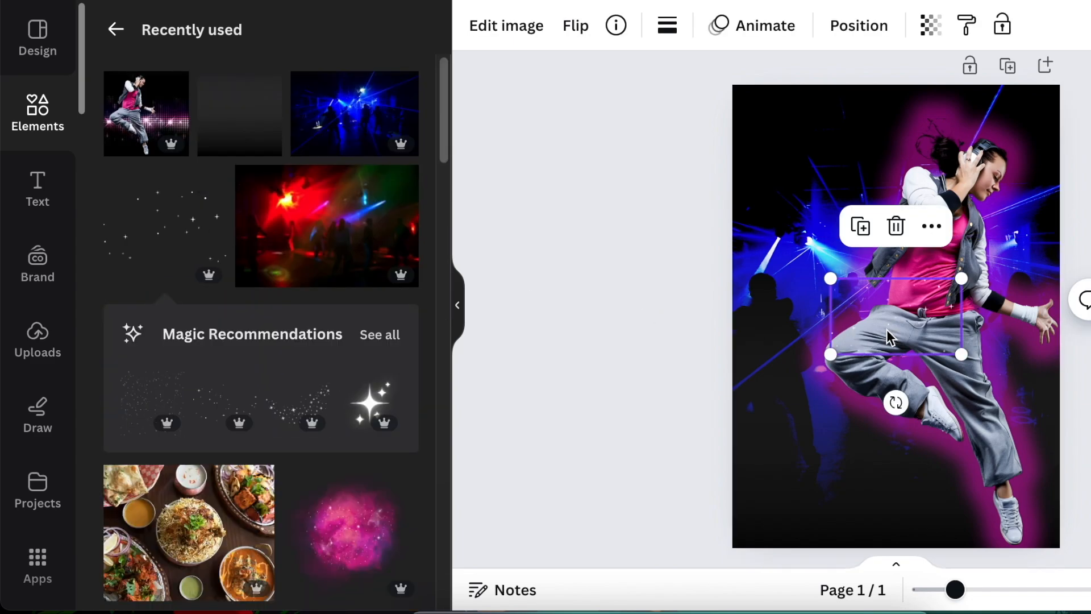
left_click_drag(888, 336, 790, 143)
left_click_drag(863, 162, 878, 178)
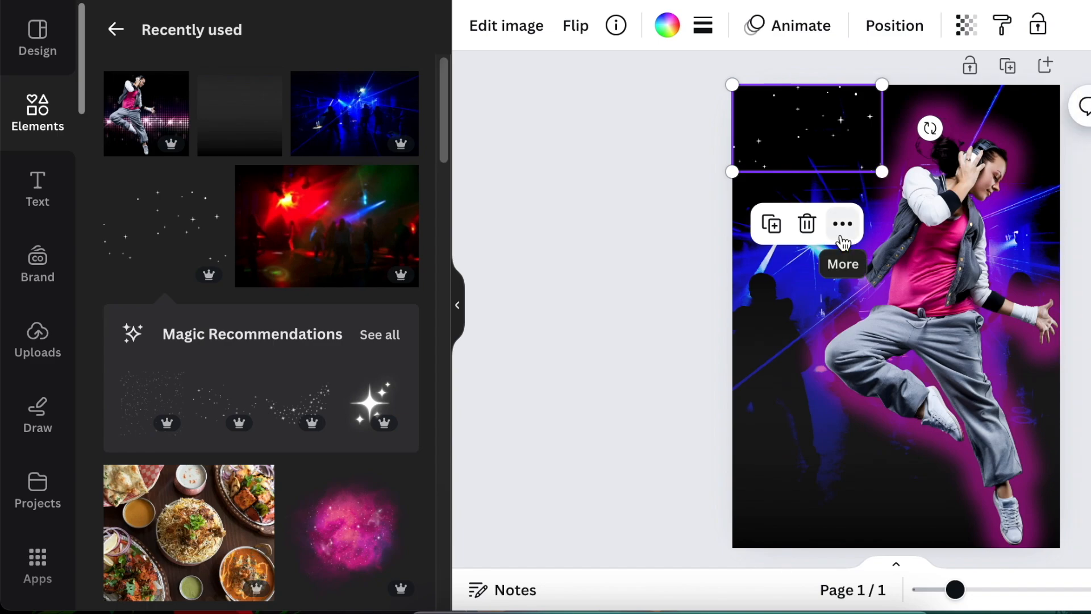
left_click(649, 263)
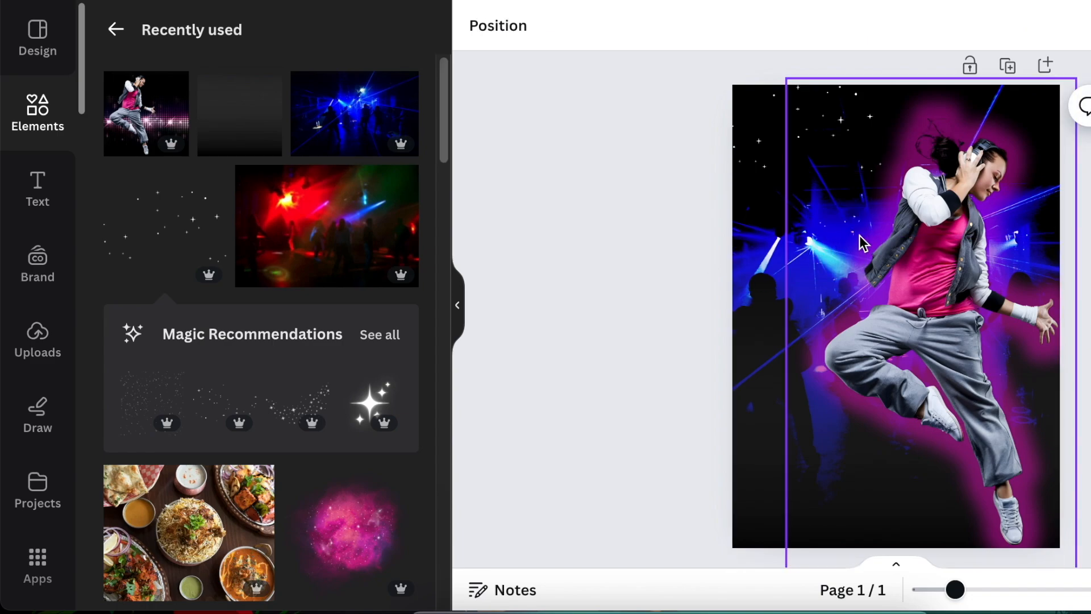
- Duplicate the stars graphic twice and spread the copies across the upper edge of the flyer
left_click(749, 149)
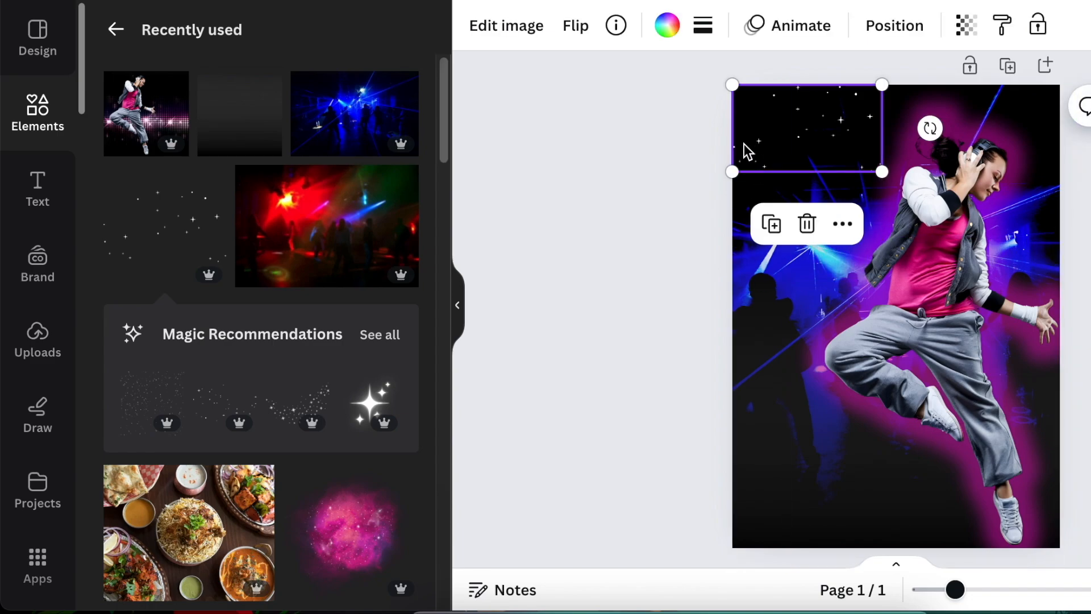
left_click(771, 225)
left_click_drag(816, 164, 938, 148)
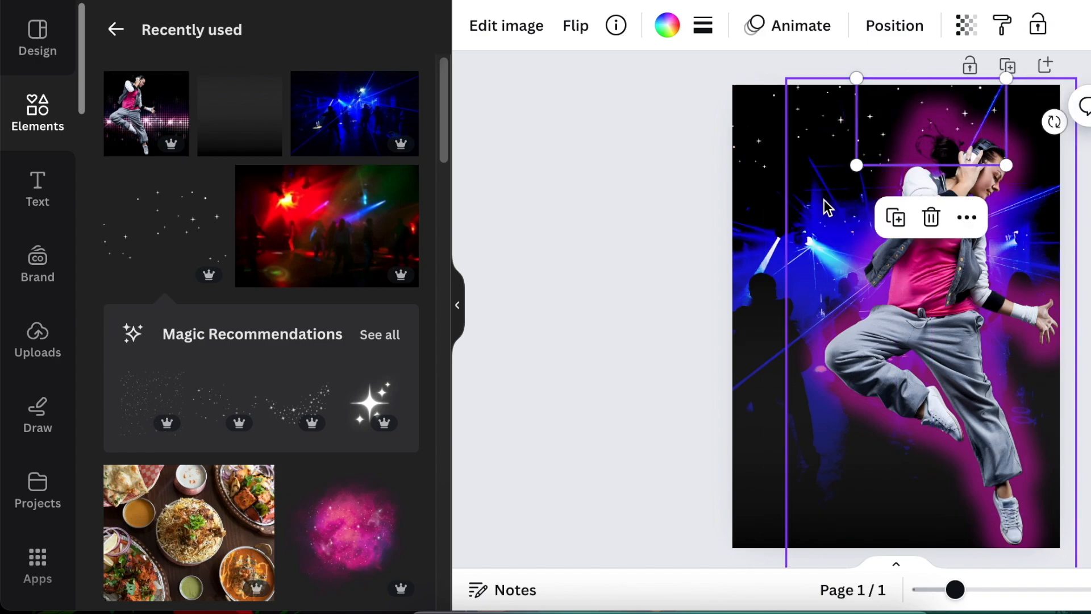
left_click(895, 219)
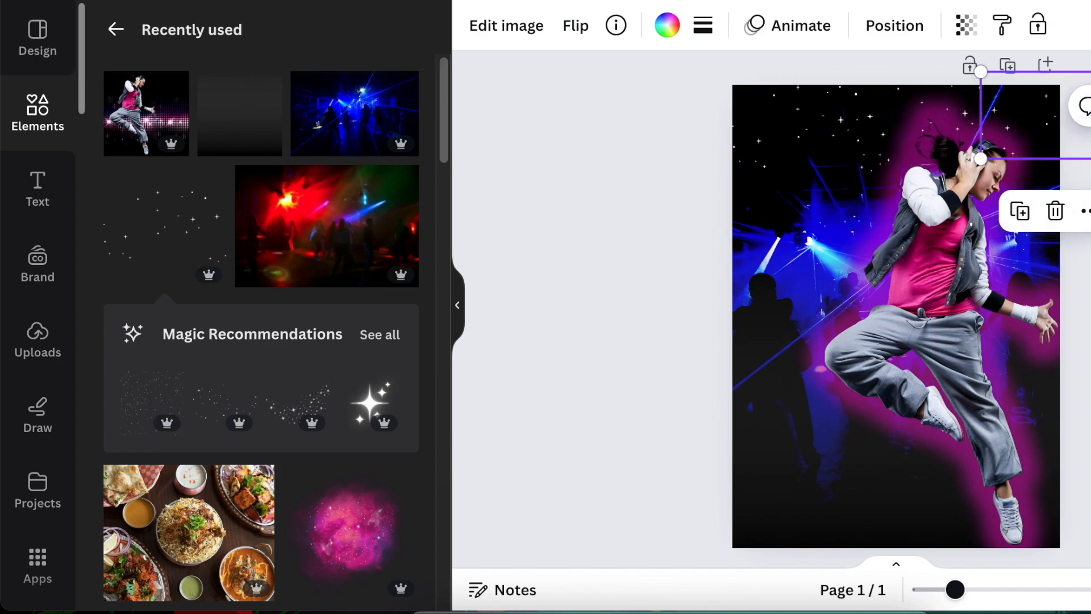
left_click(974, 138)
left_click(972, 132)
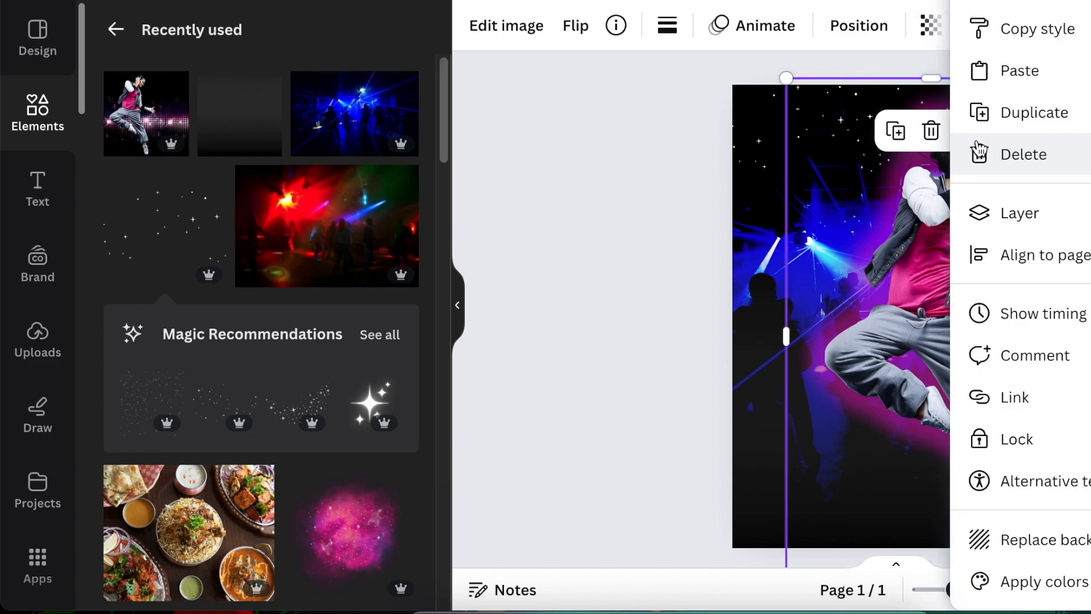
left_click(635, 238)
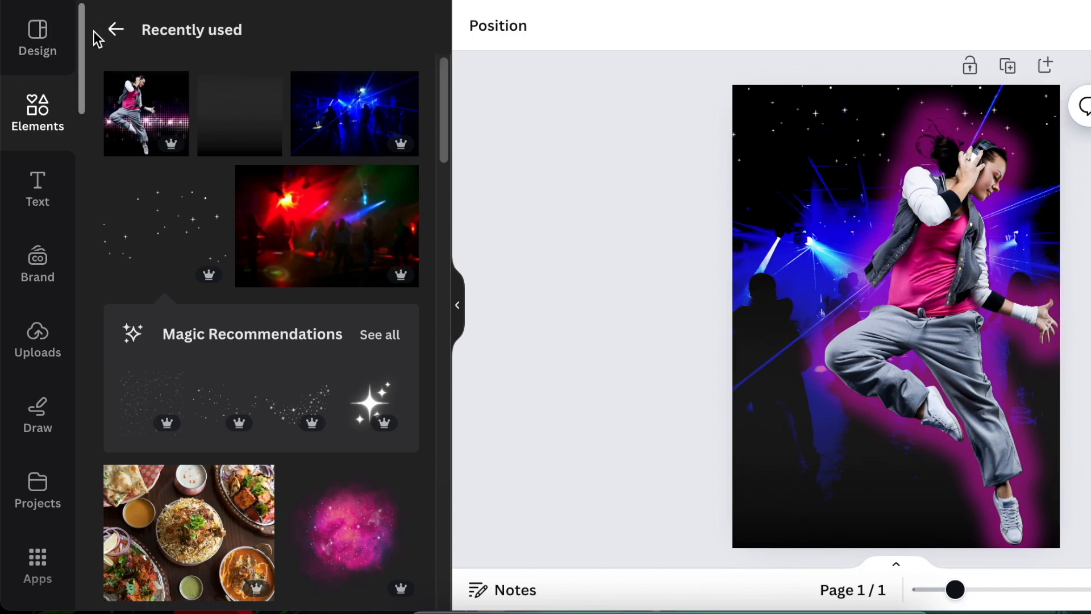
- Search the element graphics for LASER, add the Futuristic Shot Effect beam to the flyer, and check its information
left_click(50, 116)
left_click(189, 43)
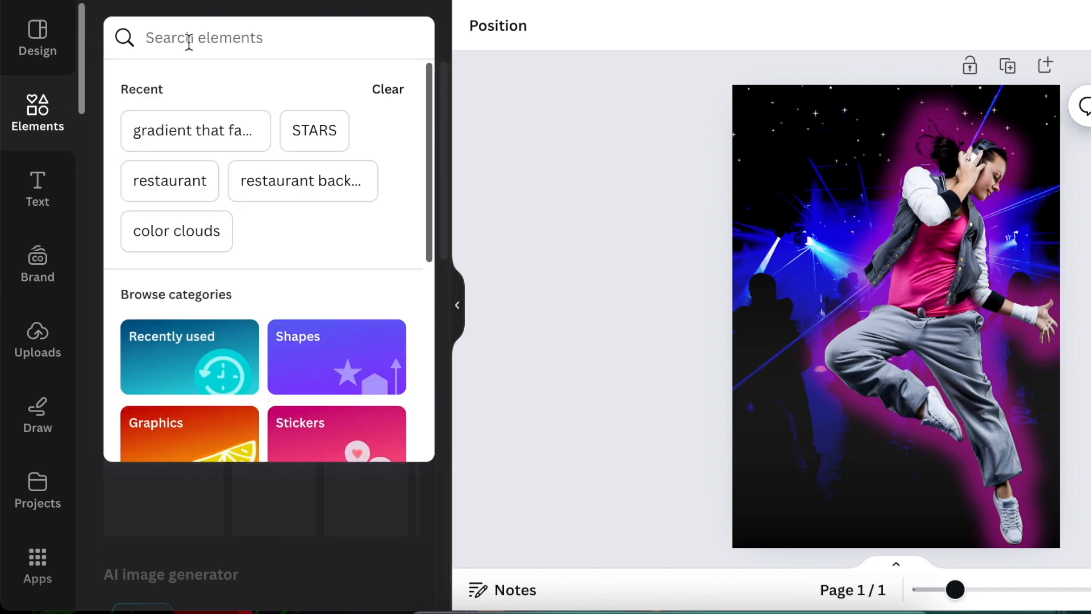
type("LASER")
key("Return")
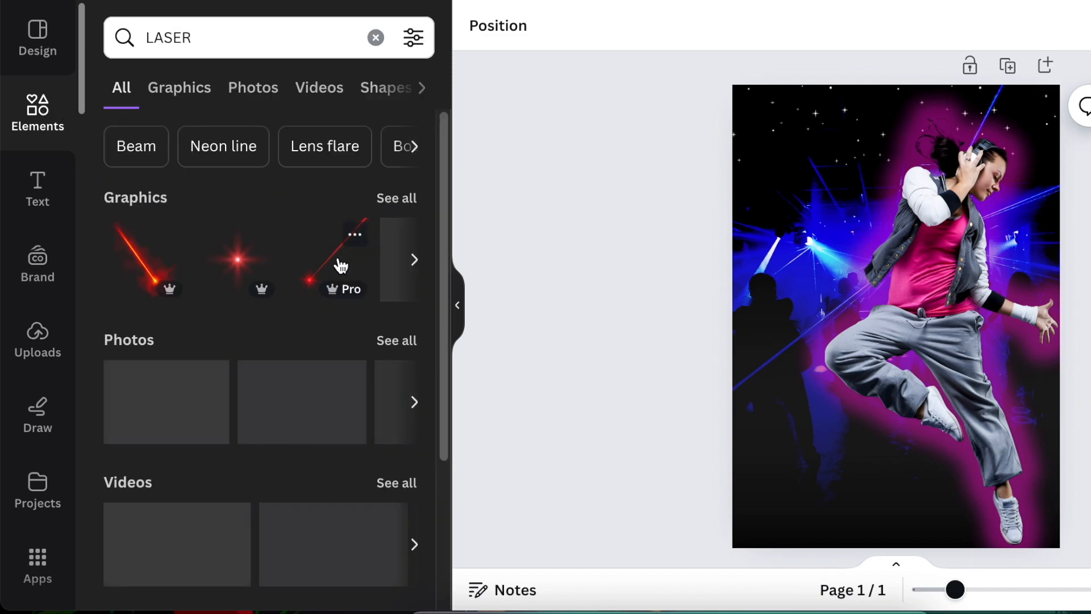
left_click(397, 198)
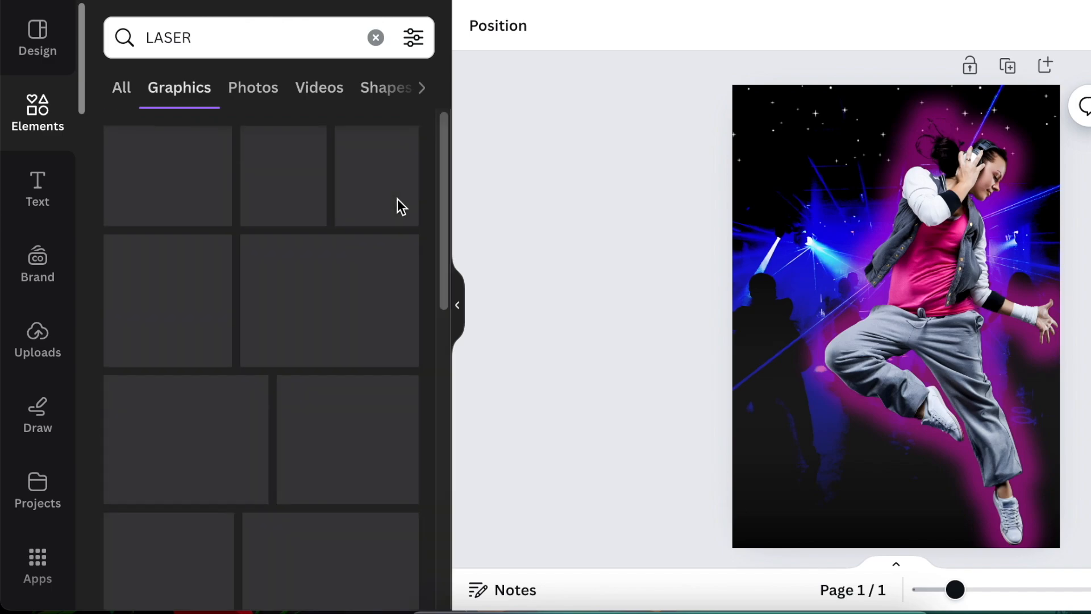
scroll(364, 423, "down", 2)
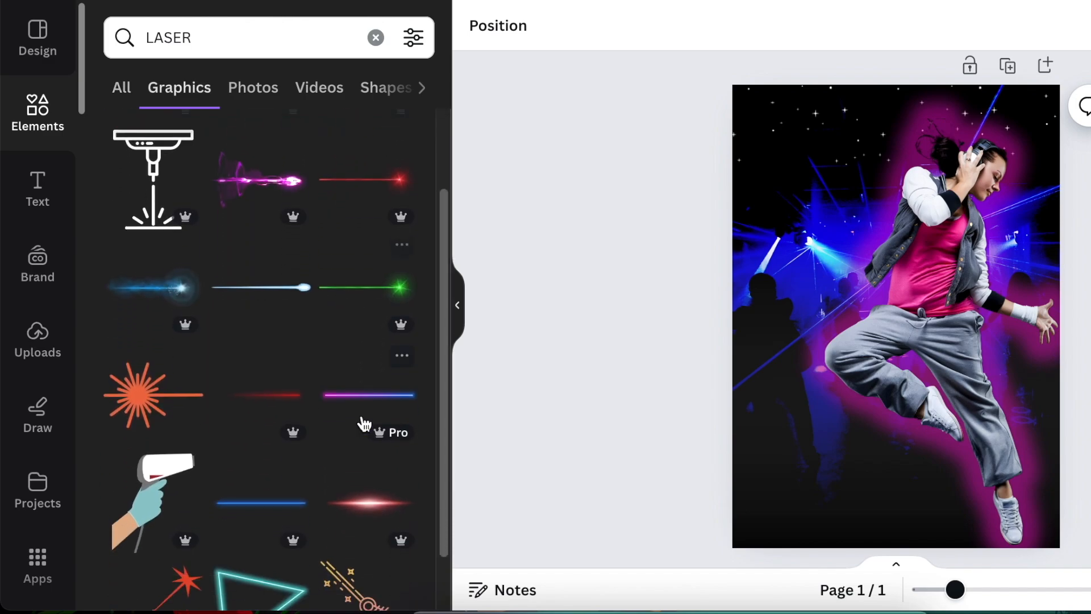
scroll(364, 423, "down", 2)
left_click(615, 26)
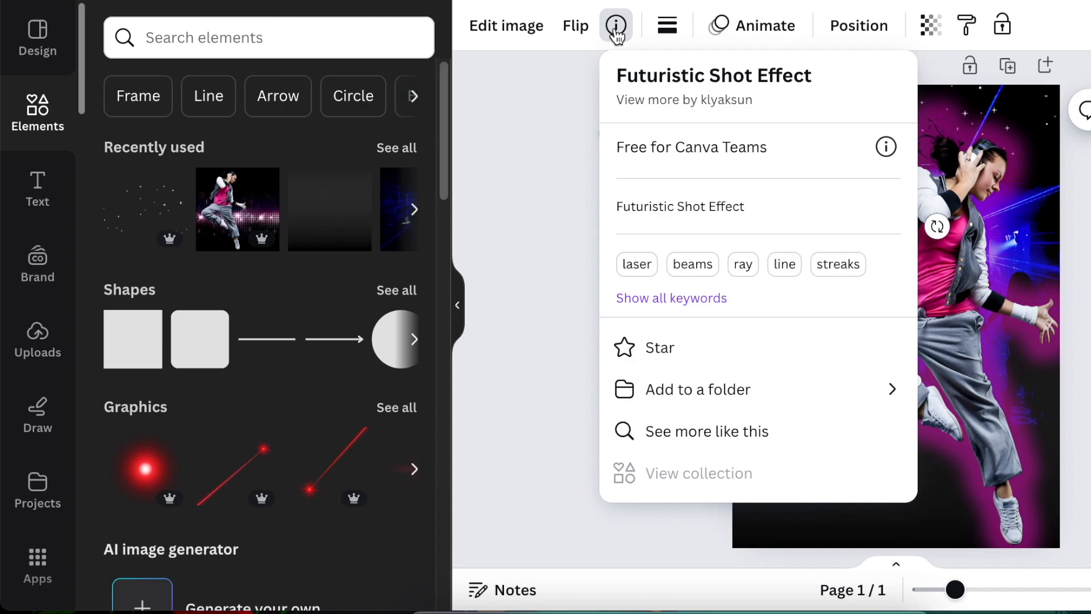
left_click(568, 187)
- Arrange three copies of the laser beam at different angles, fanning from the flyer's left side toward the dancer
left_click_drag(794, 320, 882, 372)
left_click_drag(884, 509, 910, 502)
left_click_drag(890, 363, 859, 364)
left_click(796, 95)
left_click_drag(781, 308, 784, 249)
left_click_drag(999, 204, 1007, 241)
left_click(795, 463)
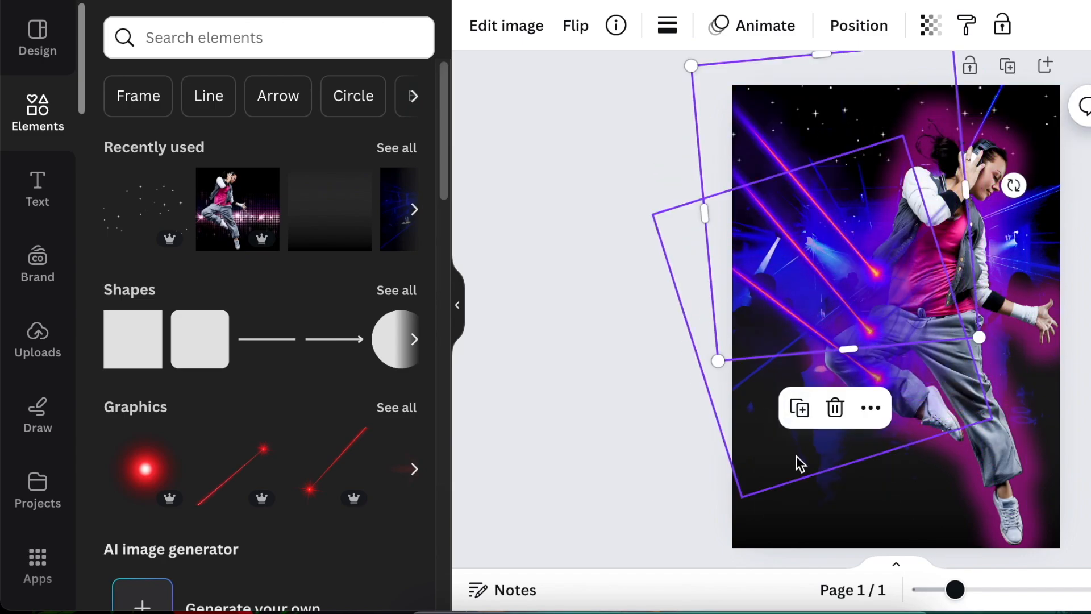
left_click_drag(911, 340, 934, 368)
left_click_drag(1035, 214, 1036, 253)
left_click_drag(885, 307, 896, 294)
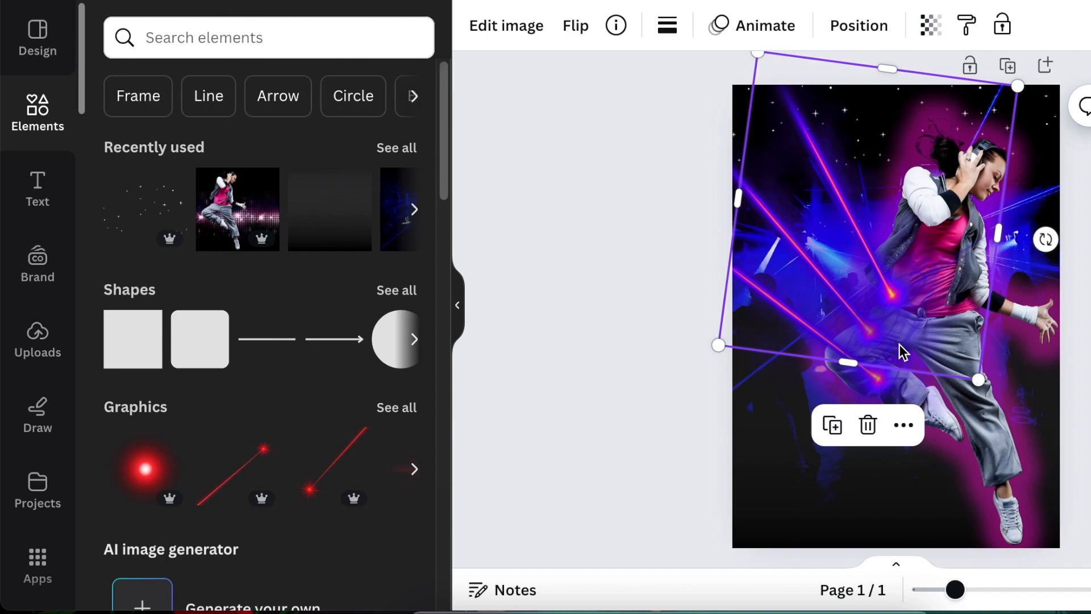
- Send all three laser beams back in the layer order so they sit behind the dancer
left_click(903, 425)
mouse_move(998, 230)
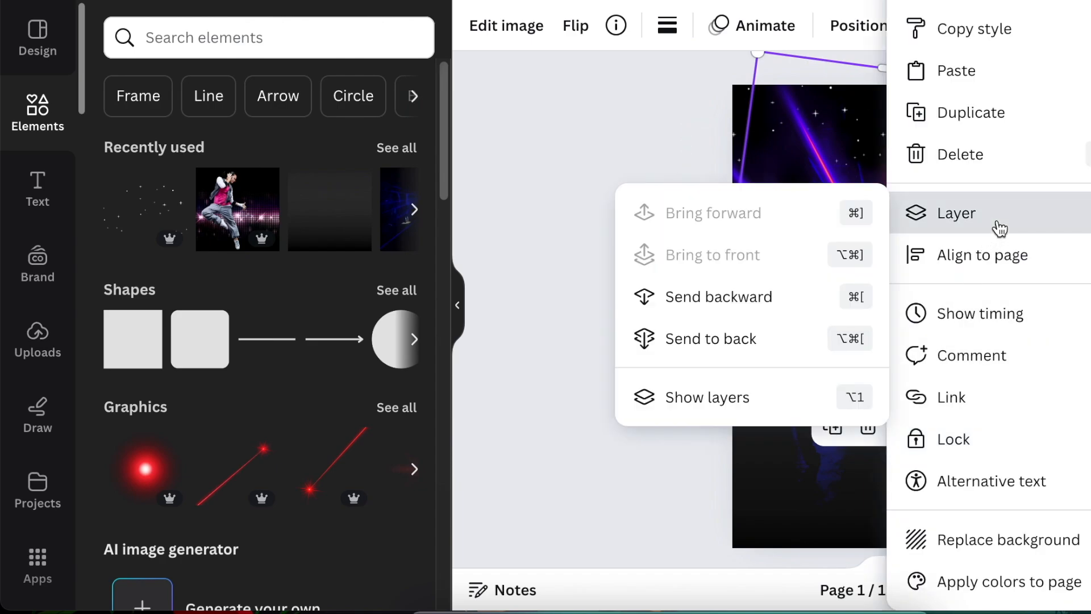
left_click(713, 339)
left_click(704, 293)
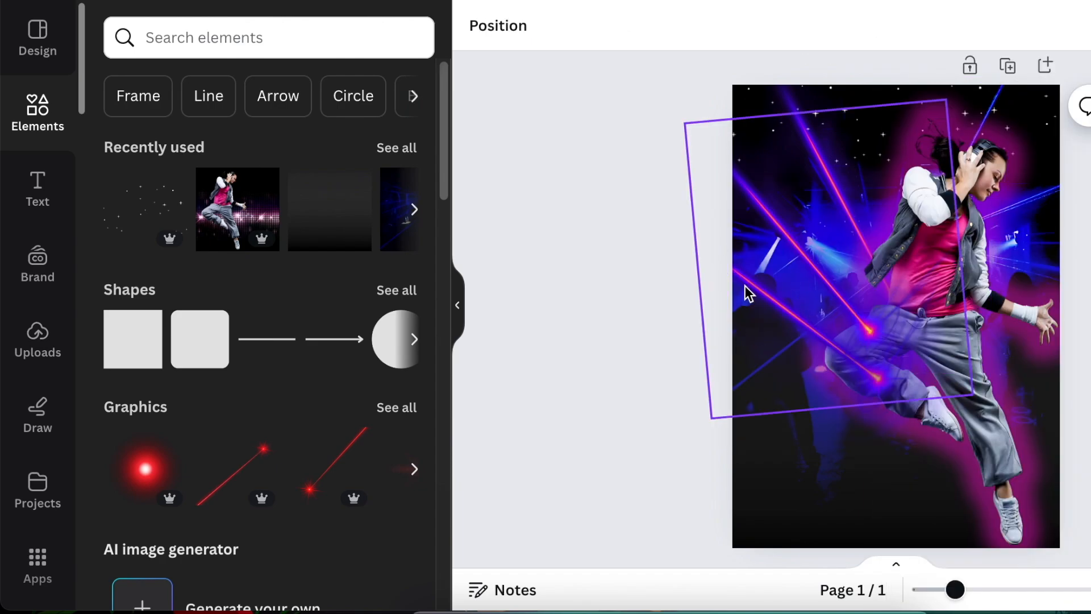
left_click(747, 291)
left_click(861, 466)
mouse_move(886, 218)
left_click(724, 296)
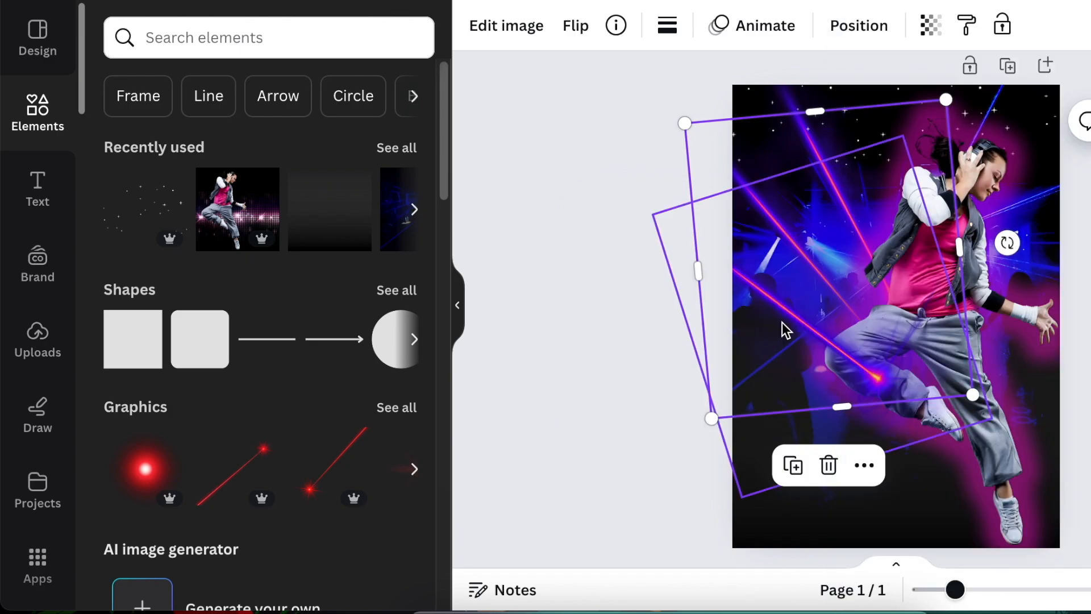
left_click(861, 89)
left_click(717, 346)
left_click(572, 342)
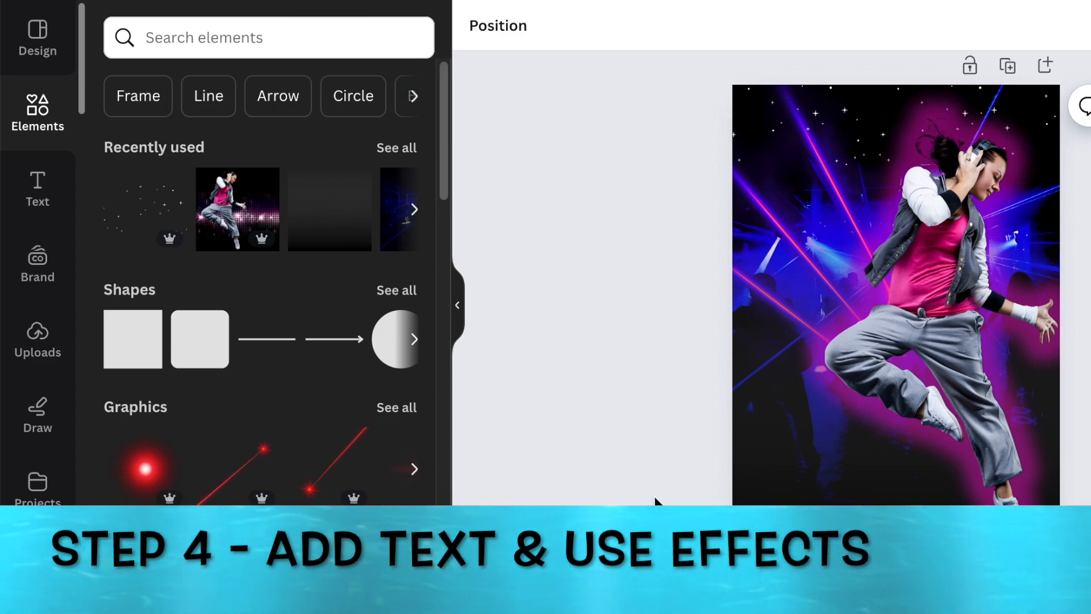
- Add a text box over the lower part of the flyer and set its font to Anantason Condensed
left_click(889, 315)
left_click_drag(879, 308, 733, 287)
left_click_drag(842, 367, 883, 511)
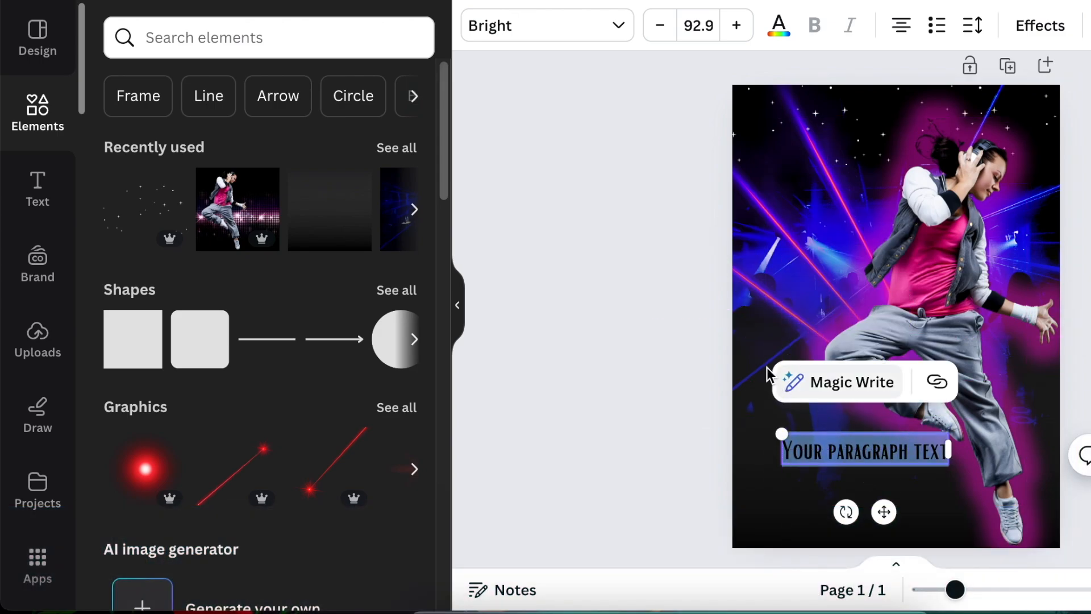
left_click(621, 32)
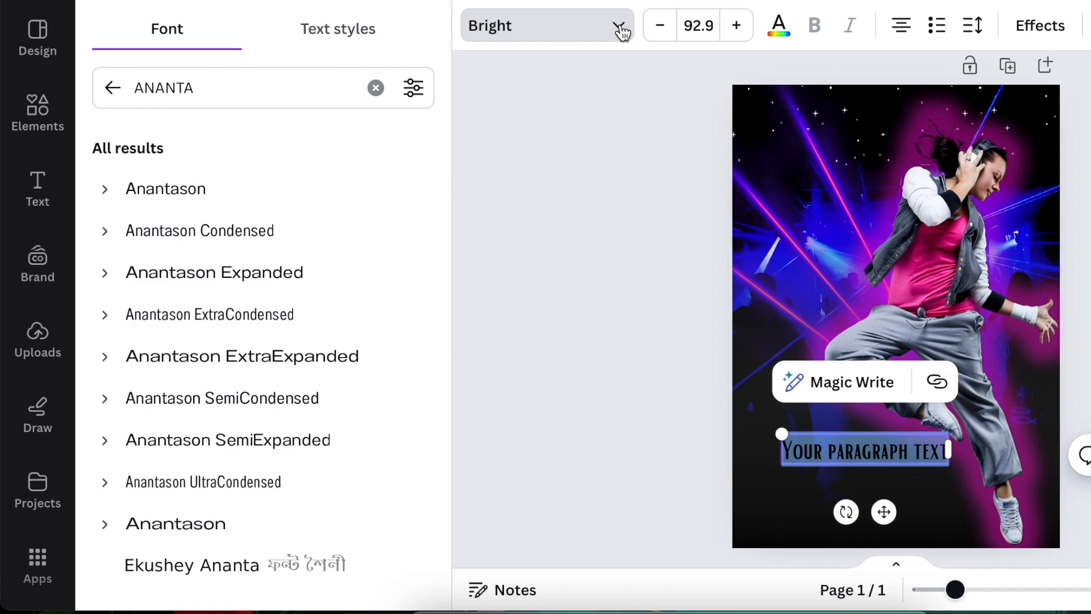
left_click(235, 243)
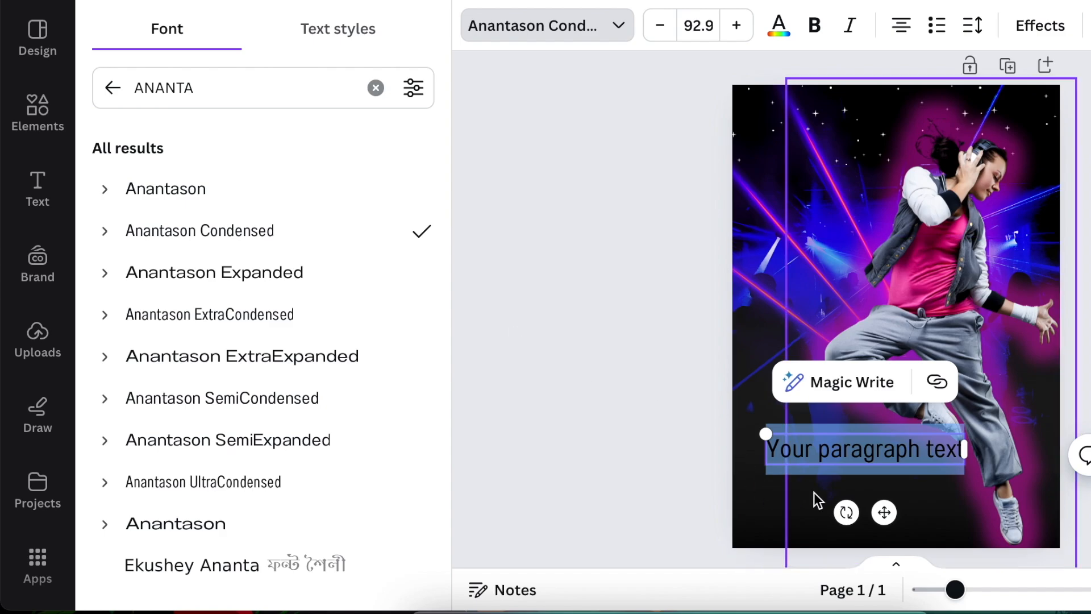
- Replace the placeholder text with DANCE and enlarge it to font size 266 across the flyer's lower area
type("DANCW")
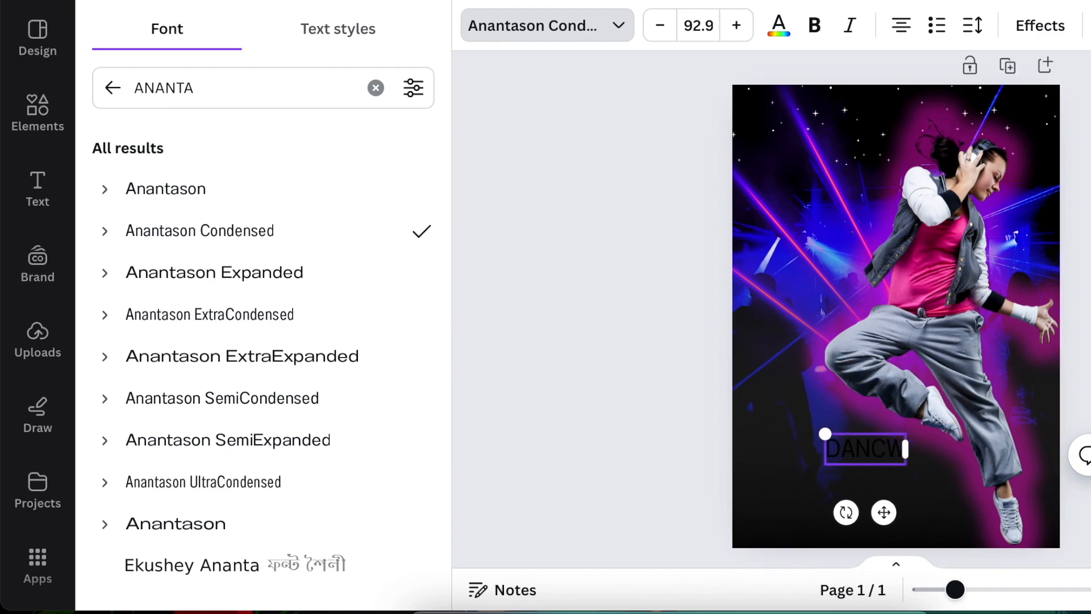
left_click_drag(822, 430, 665, 401)
left_click_drag(773, 434, 841, 435)
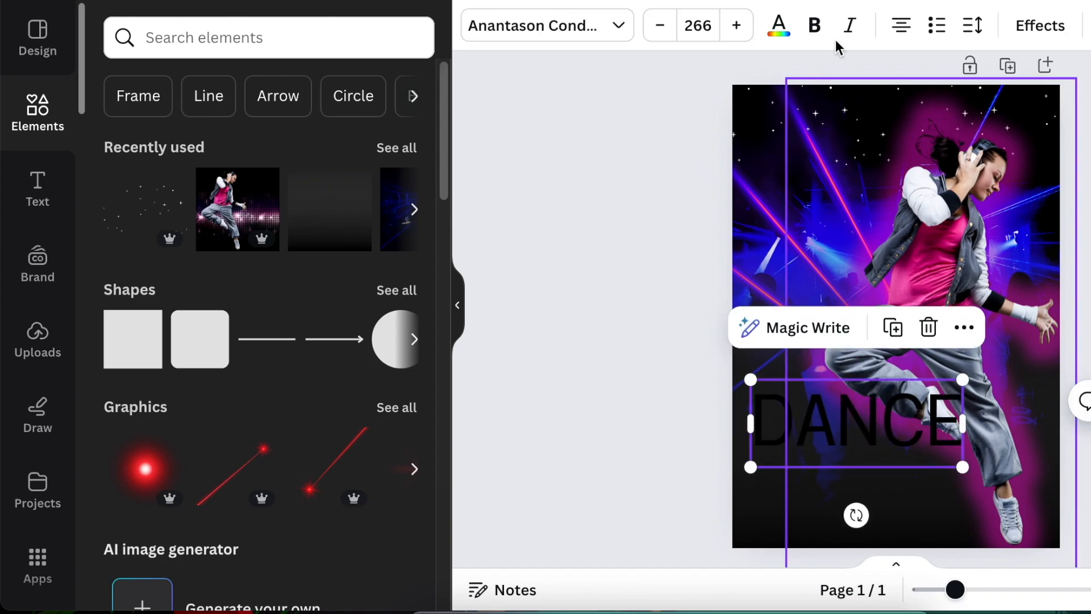
- Colour the DANCE title orange using the default solid colours
left_click(780, 30)
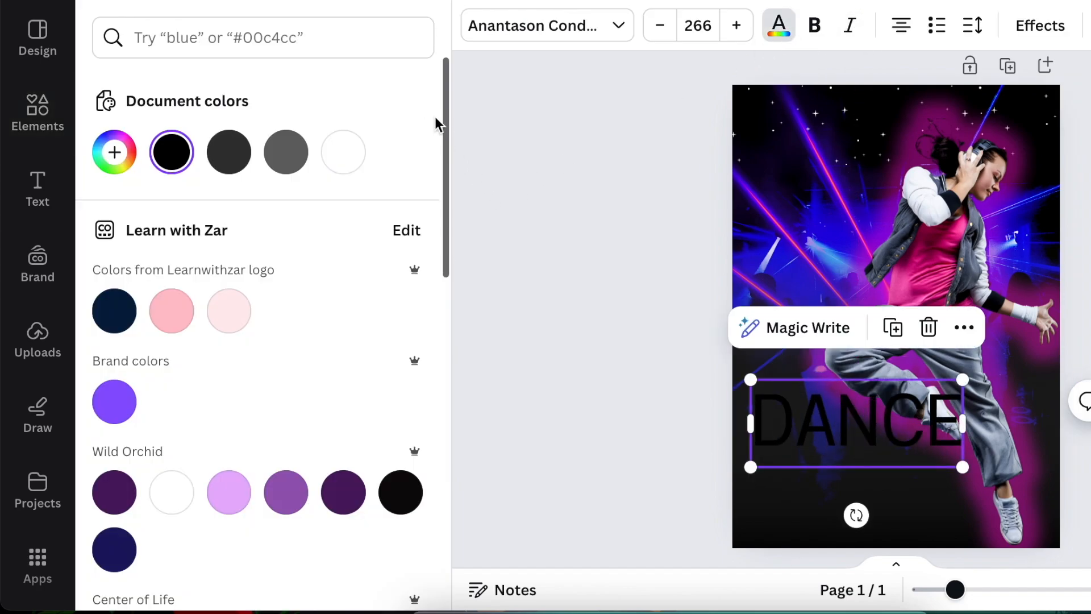
left_click_drag(444, 209, 469, 511)
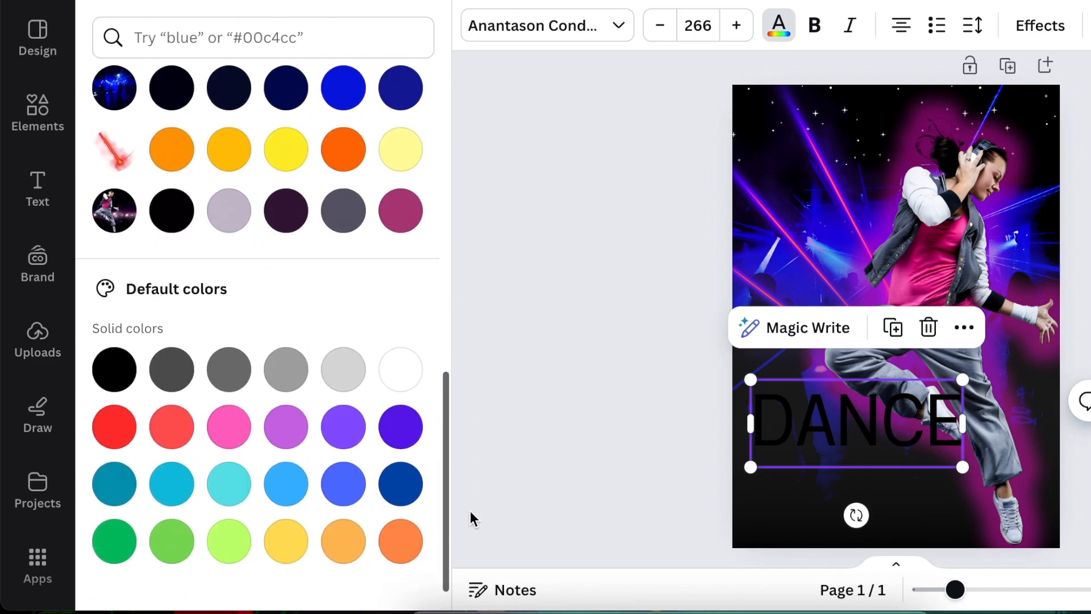
left_click(400, 533)
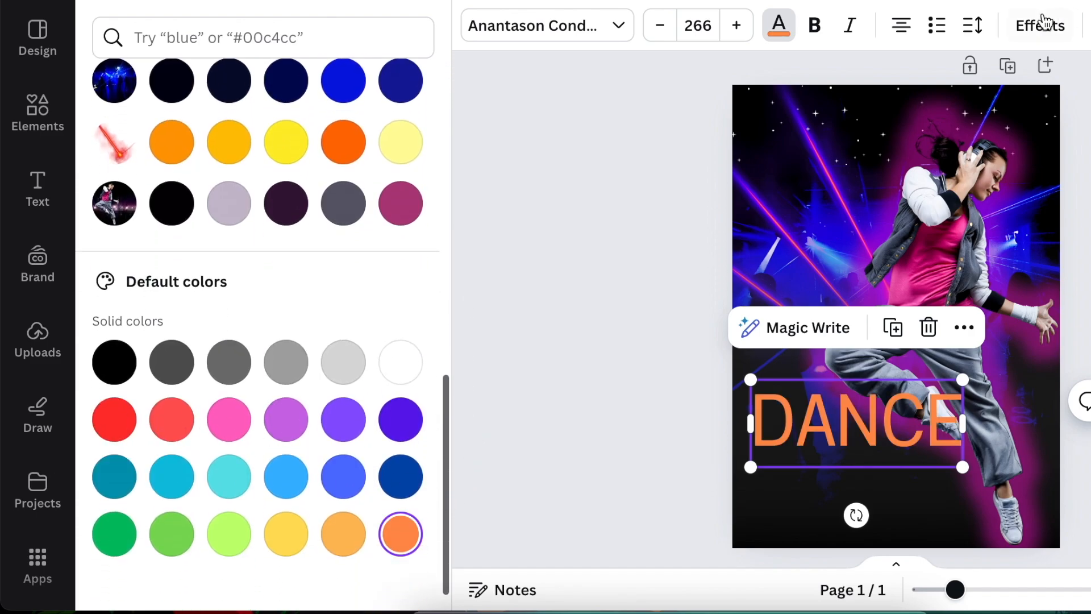
- Apply the Neon text effect to the DANCE title and set its intensity to 100
left_click(1048, 32)
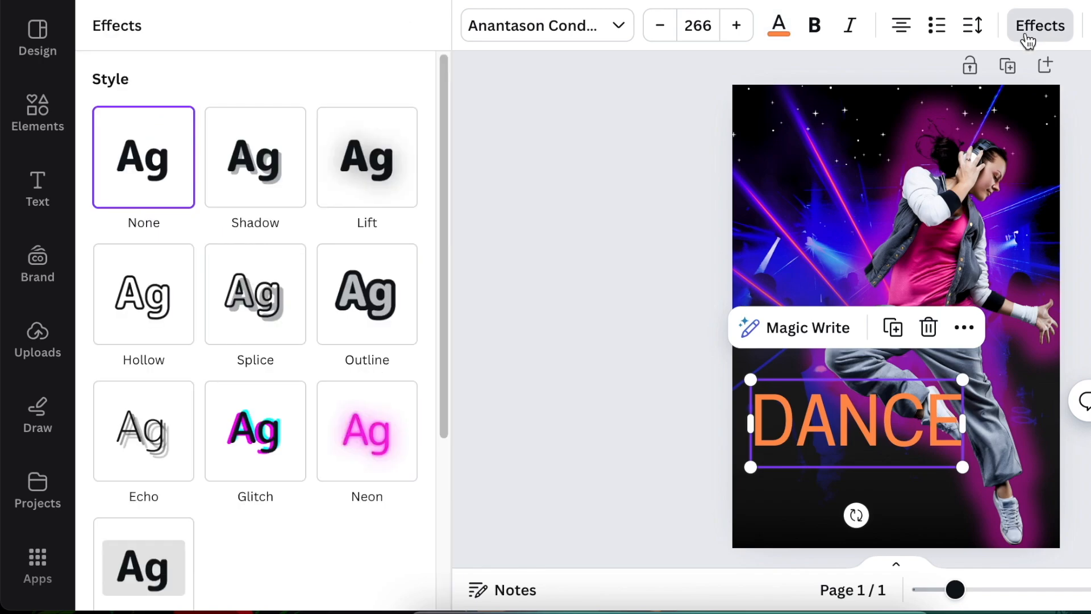
left_click(370, 450)
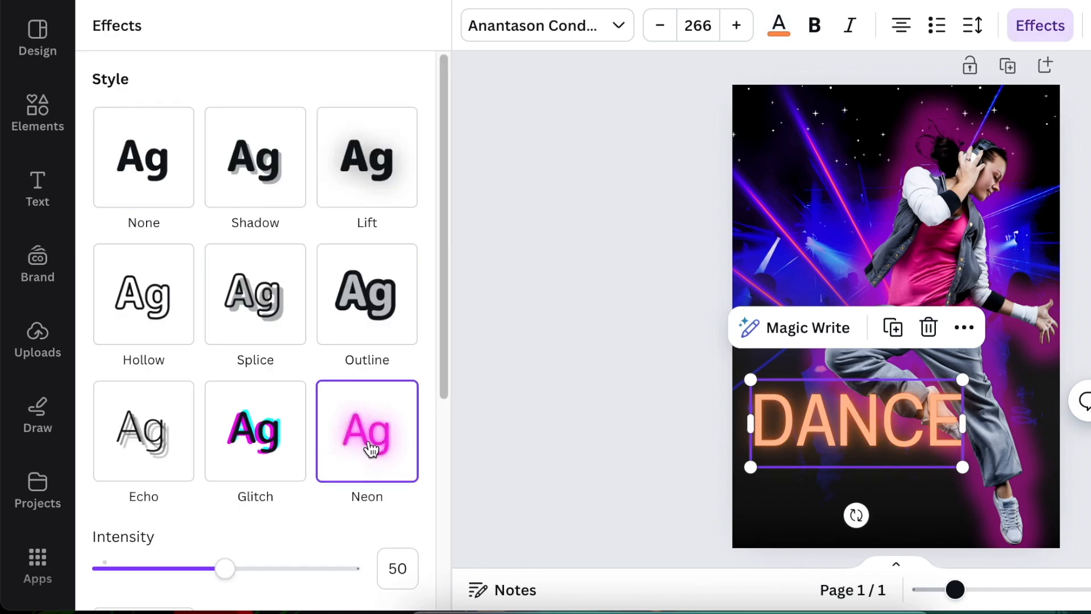
left_click_drag(442, 213, 453, 416)
left_click(225, 259)
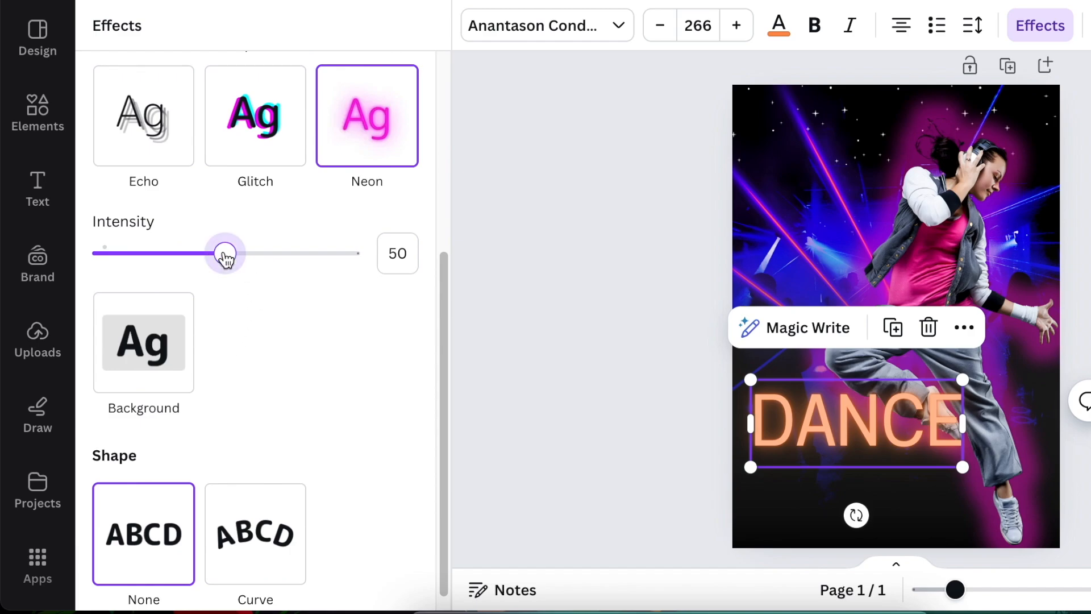
left_click_drag(226, 259, 361, 275)
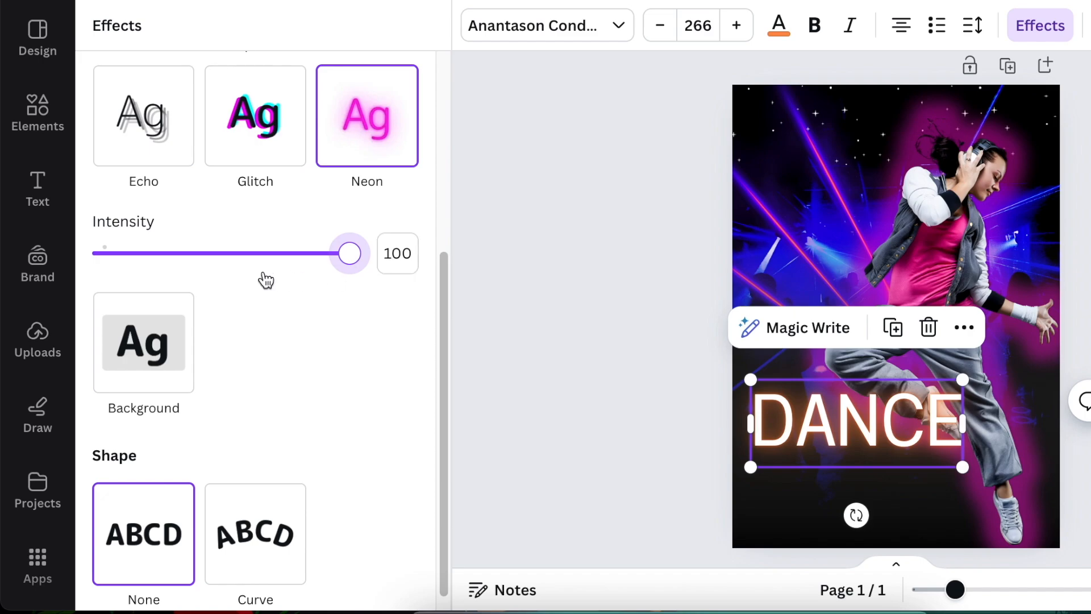
- Make the DANCE title bold and recolour it with the purple from the brand colours
left_click(817, 28)
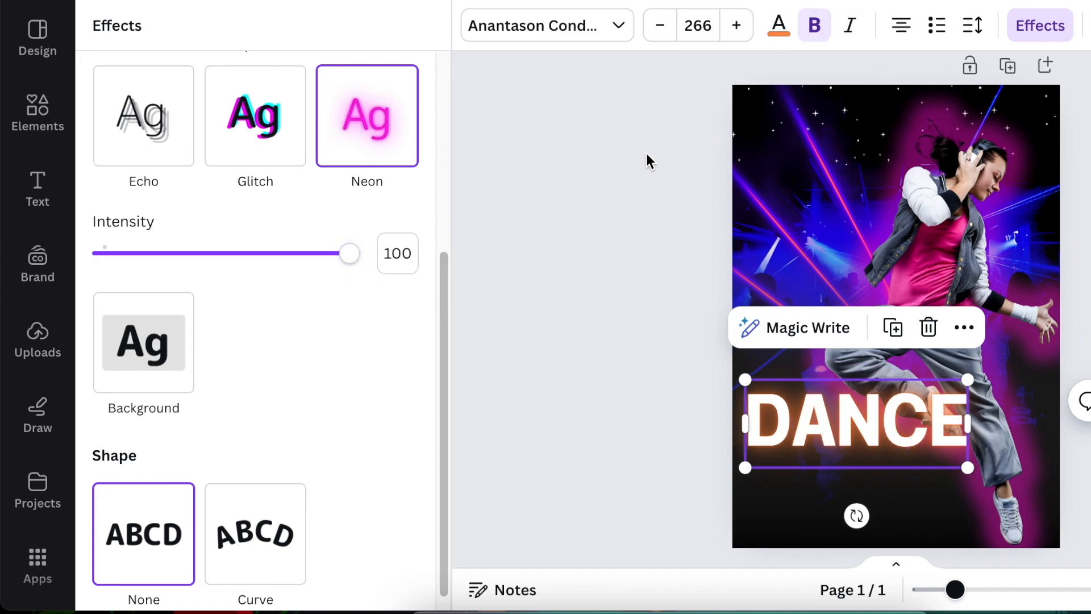
left_click(779, 28)
scroll(322, 350, "down", 5)
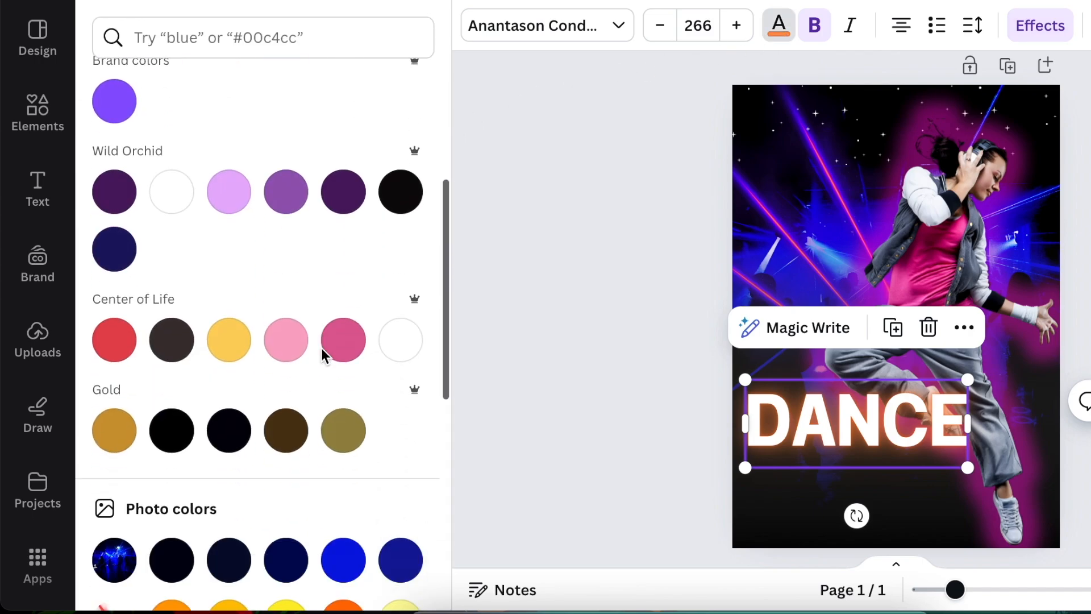
scroll(141, 130, "up", 2)
left_click(113, 169)
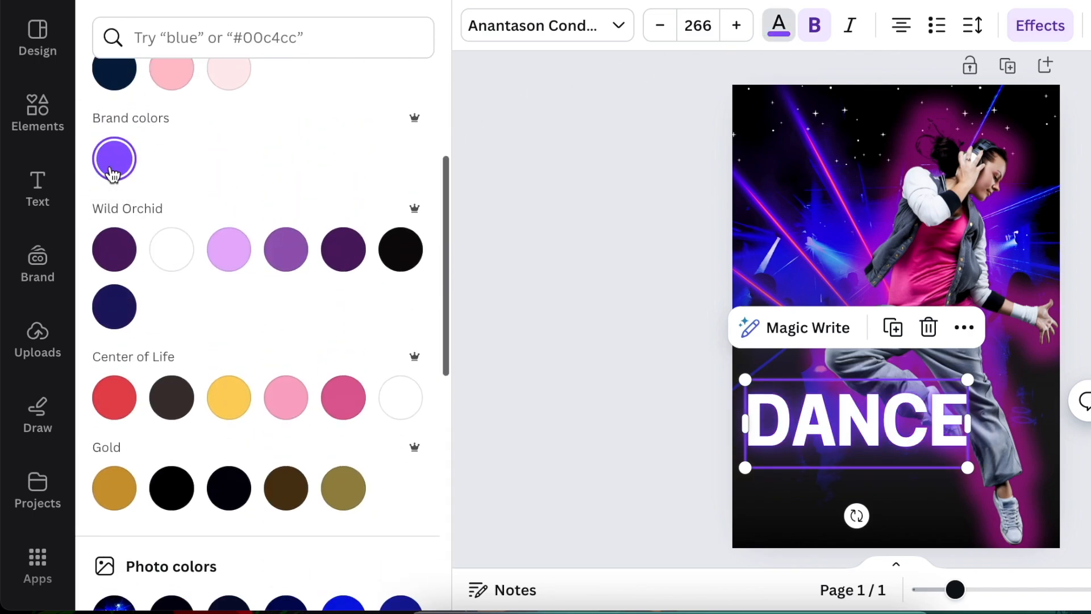
key("Escape")
- Duplicate the DANCE title, place the copy directly below it, and replace the copy's text with PARTY
left_click(896, 323)
left_click_drag(879, 378, 867, 496)
double_click(867, 498)
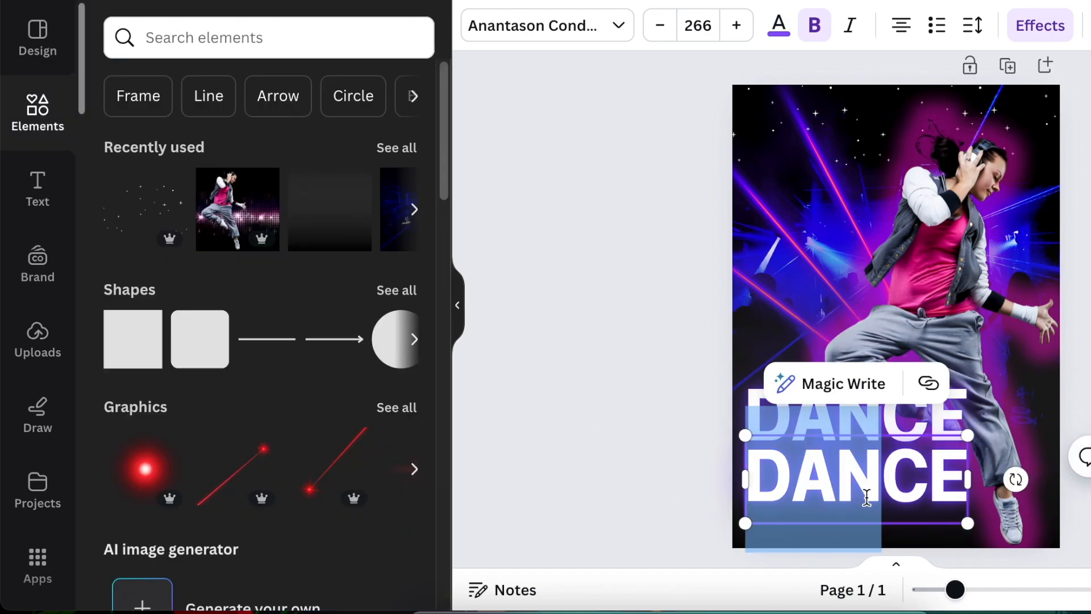
left_click(868, 498)
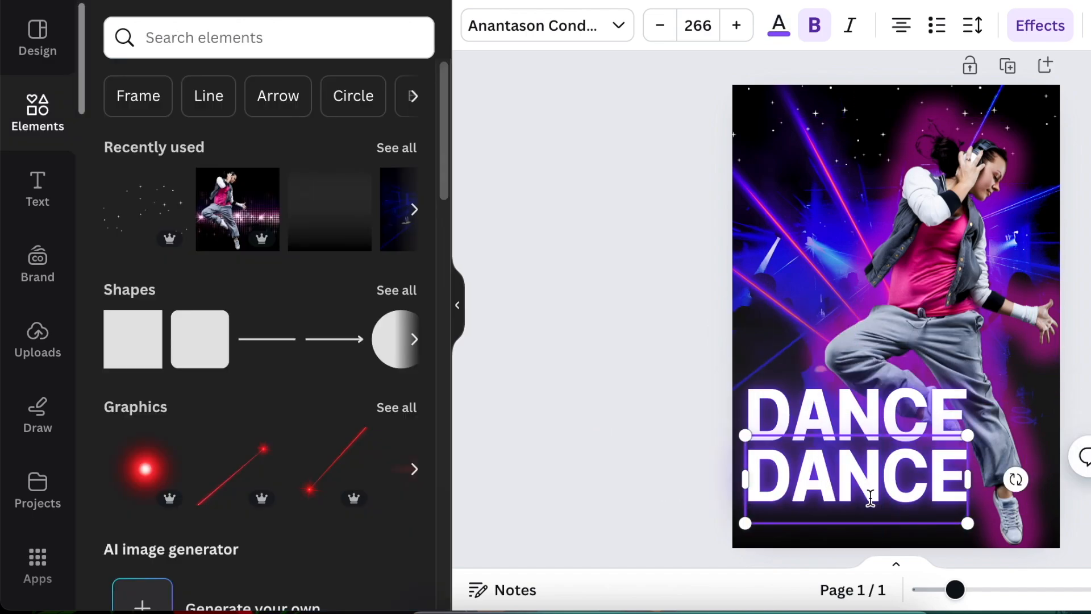
double_click(870, 499)
type("PARTY")
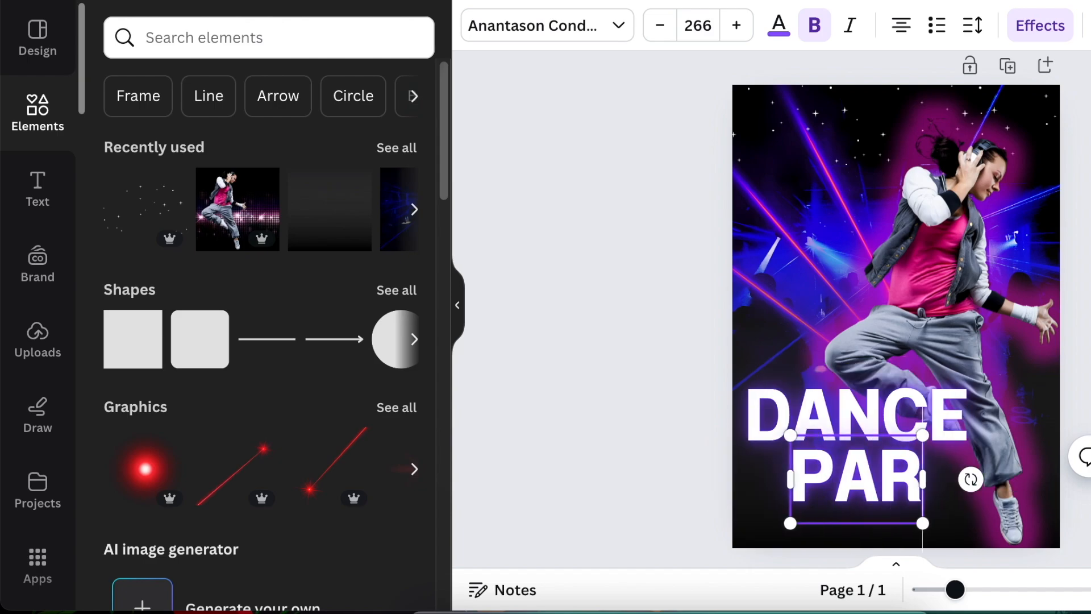
- Widen the letter spacing of PARTY slightly and move it up to overlap the lower edge of DANCE
left_click(973, 25)
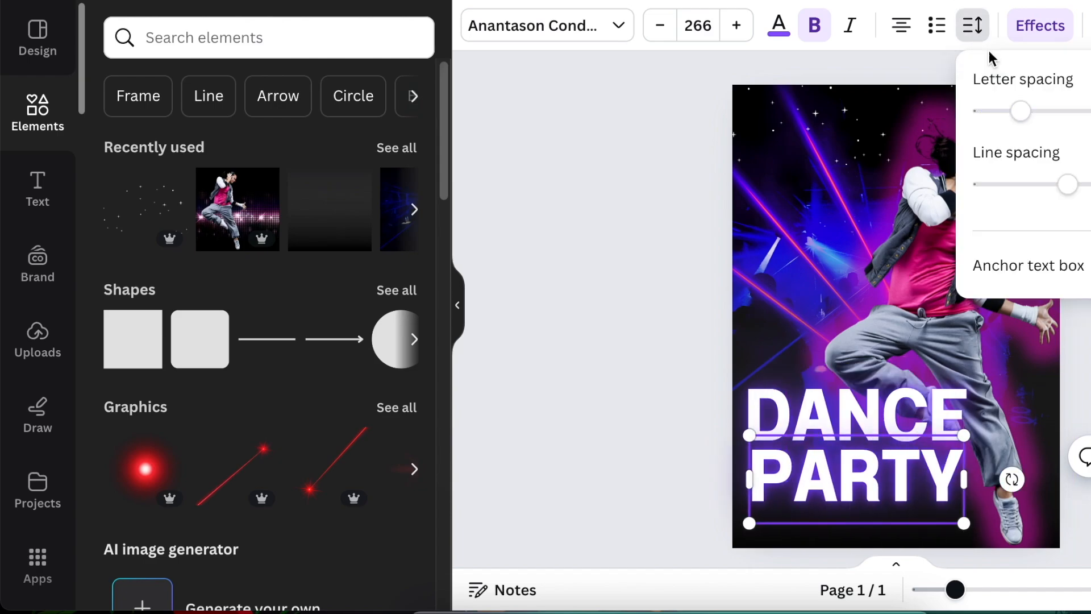
left_click_drag(1021, 111, 1039, 115)
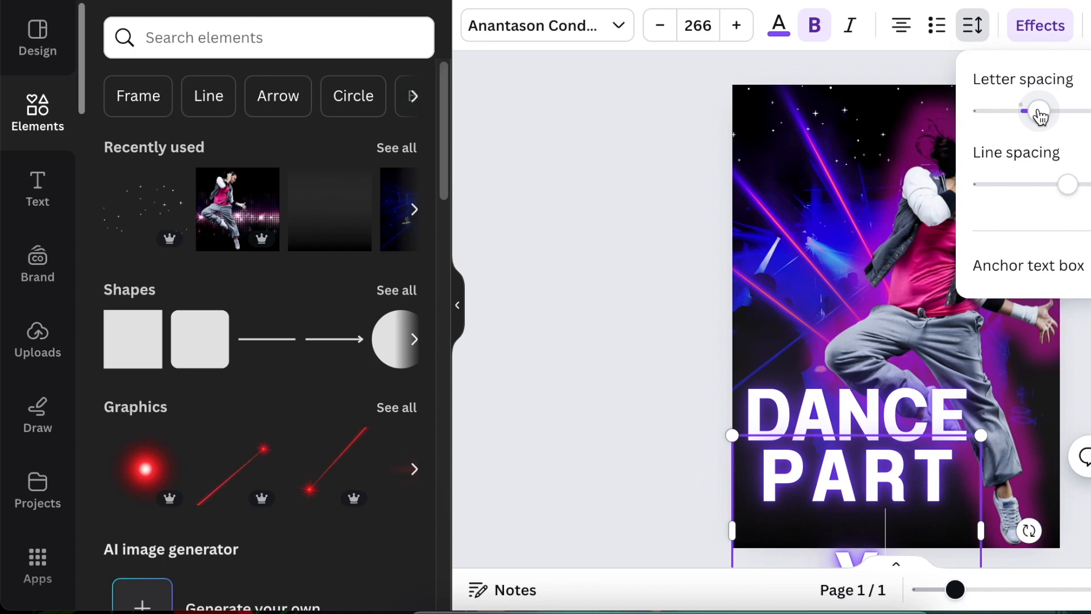
left_click_drag(1039, 116, 1038, 113)
left_click(563, 214)
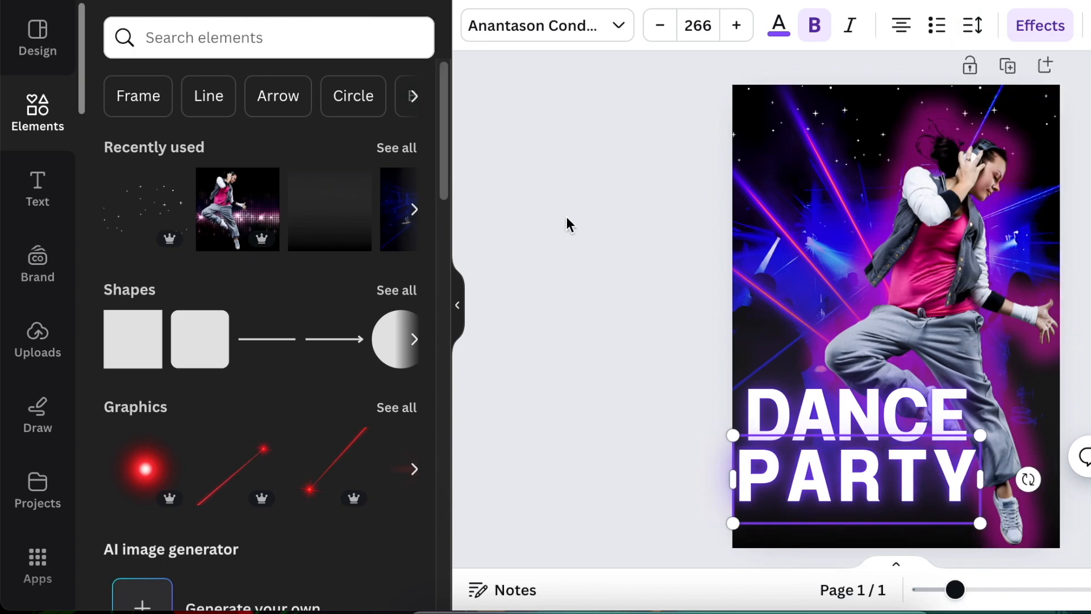
left_click_drag(855, 495, 855, 478)
left_click(585, 400)
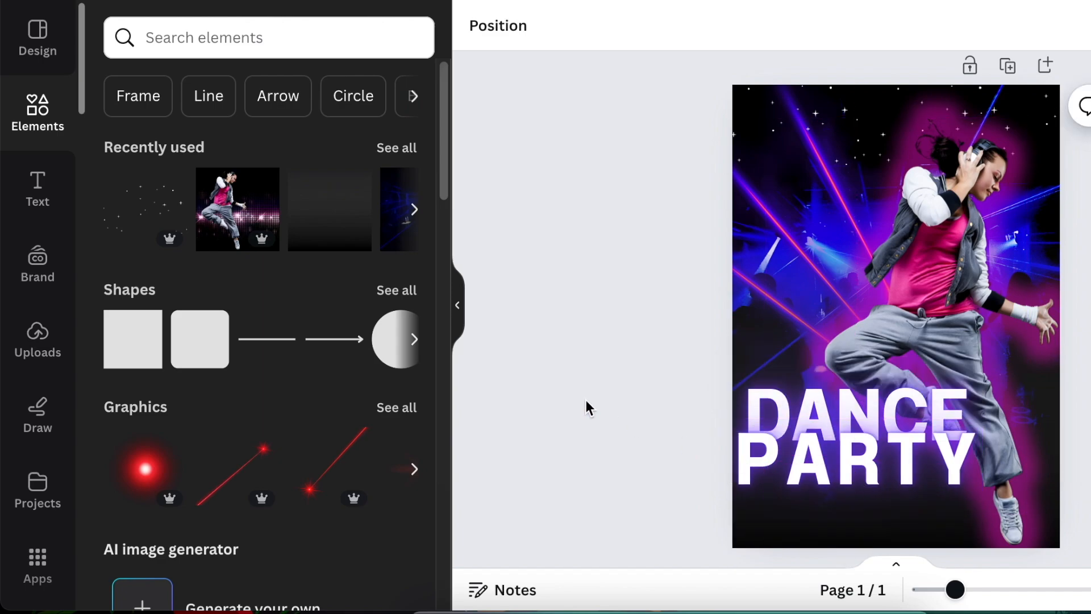
scroll(585, 400, "down", 2)
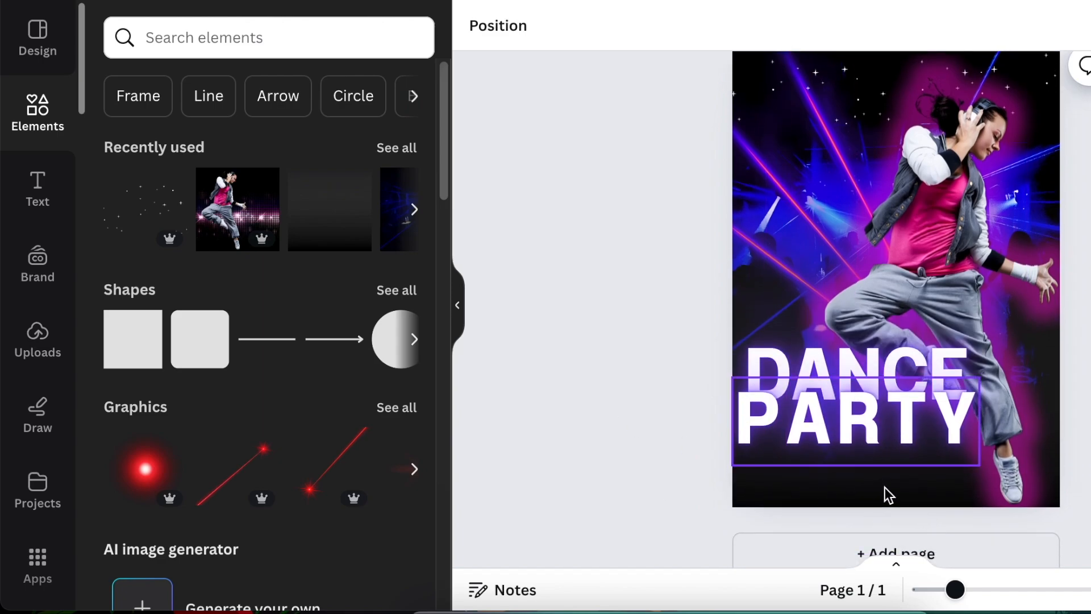
scroll(905, 169, "up", 2)
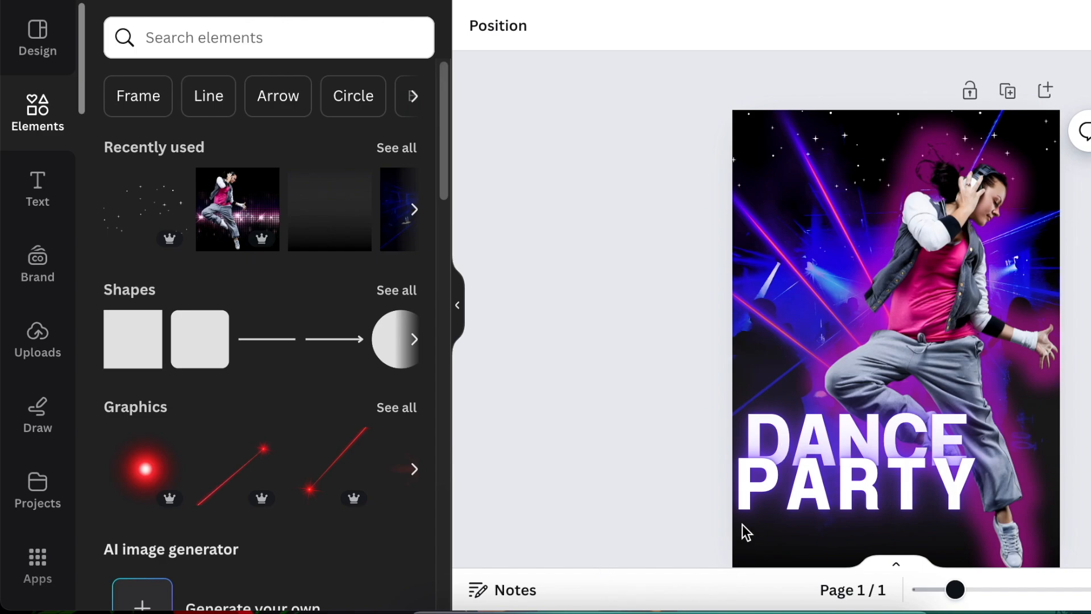
scroll(747, 535, "down", 2)
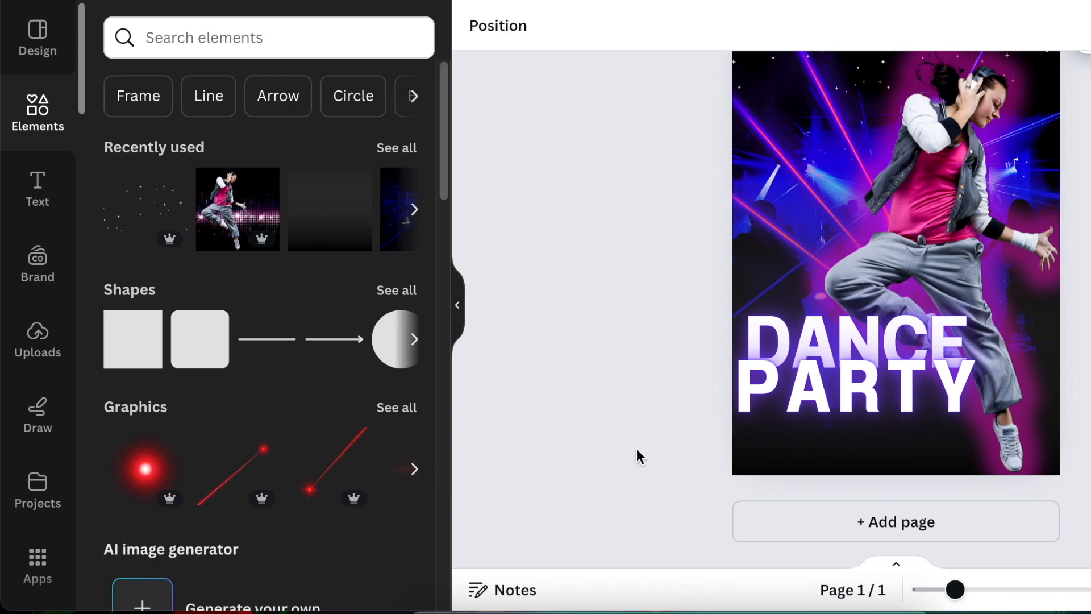